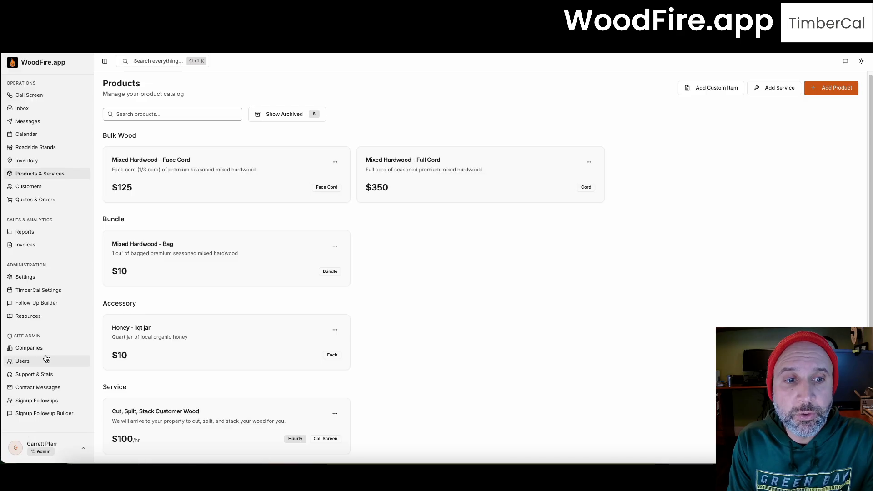
Step: Open the TimberCal Settings page, which shows an empty Crews list
click(59, 294)
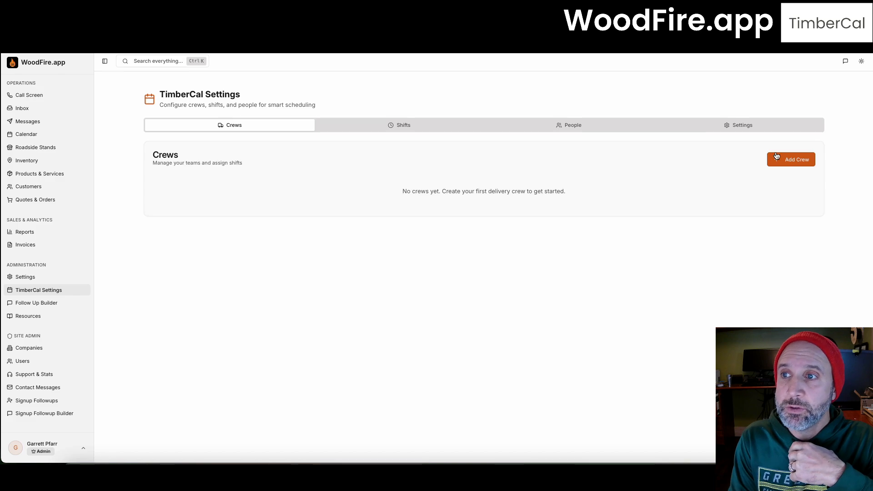
Step: Display TimberCal's default scheduling parameters and select the 60-minute delivery duration value
click(557, 126)
click(731, 125)
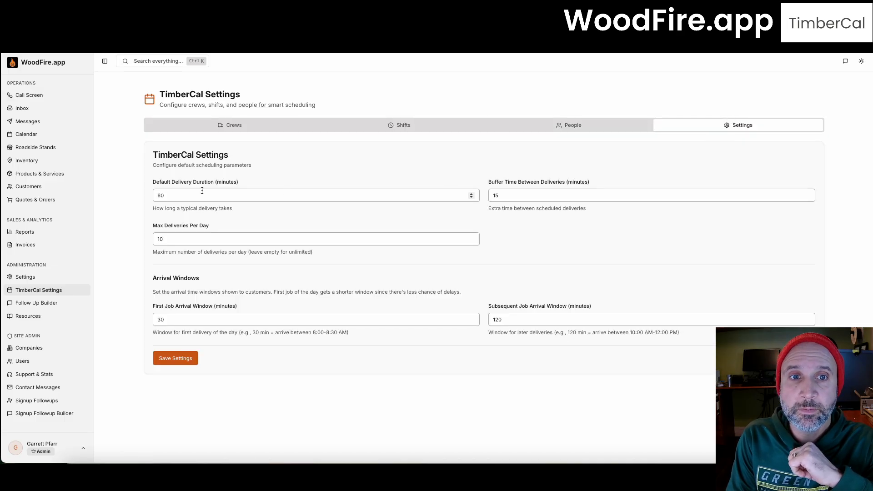
double_click(165, 195)
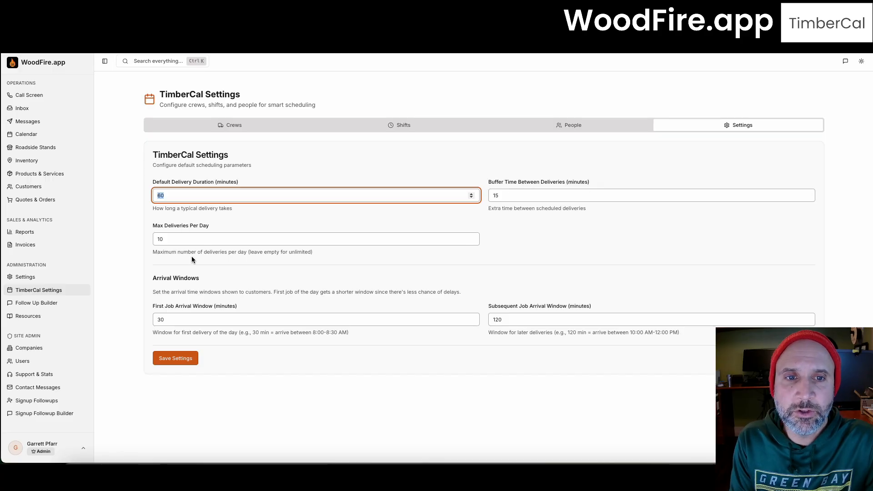
Step: Set max deliveries per day to 3 and save the scheduling settings
click(166, 238)
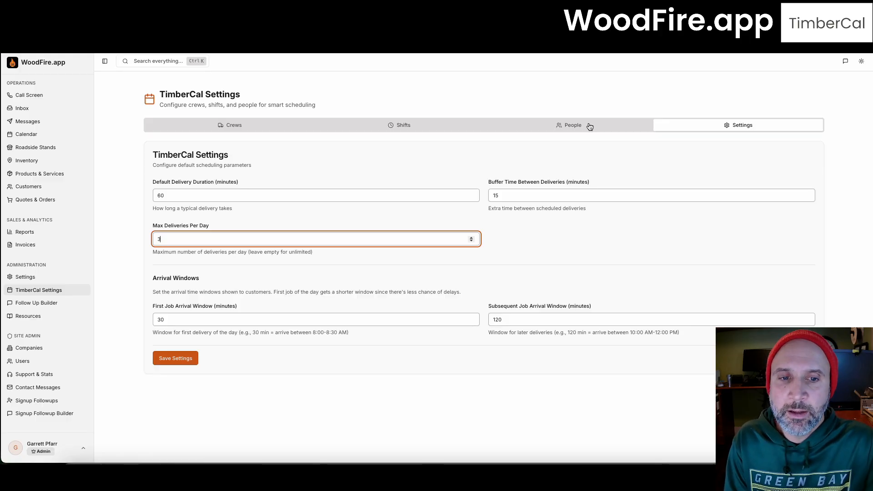
click(182, 360)
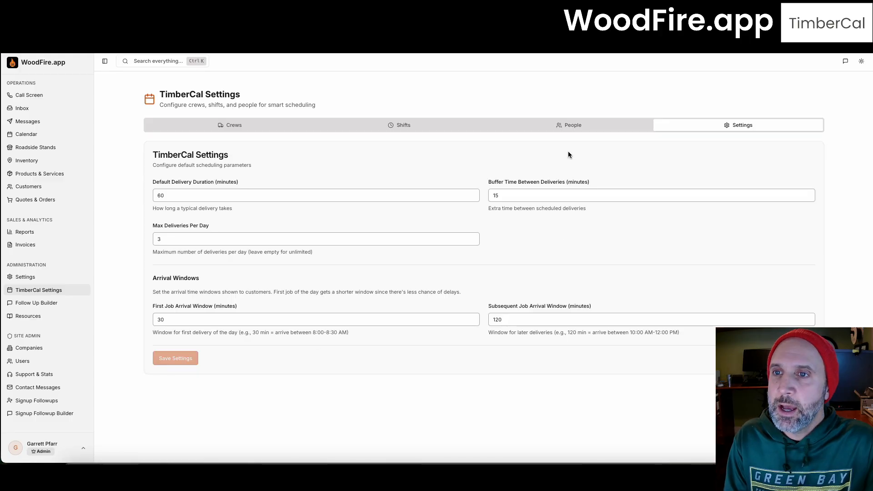
click(576, 129)
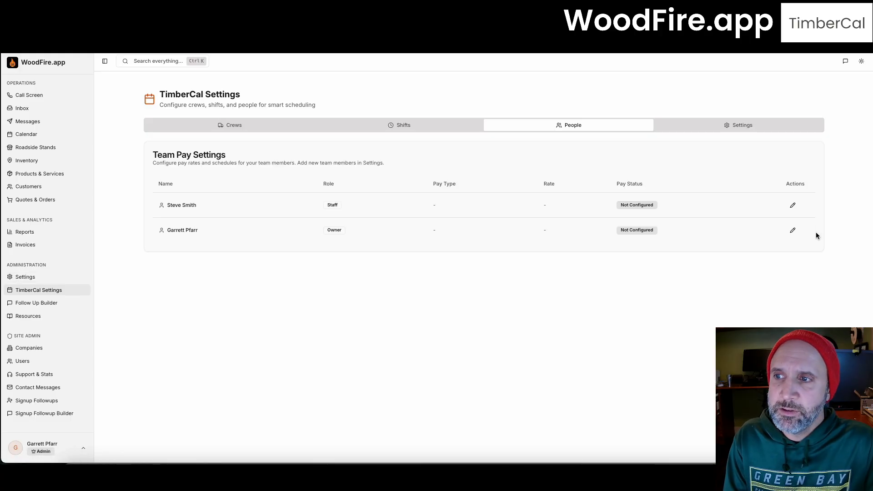
Step: Configure the owner's pay as Hourly at $25.00/hr and save it
click(792, 230)
click(367, 187)
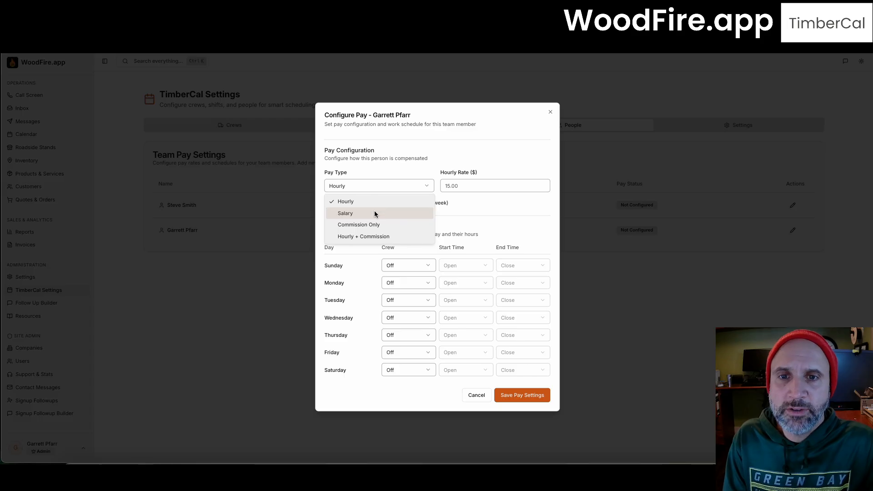
click(495, 209)
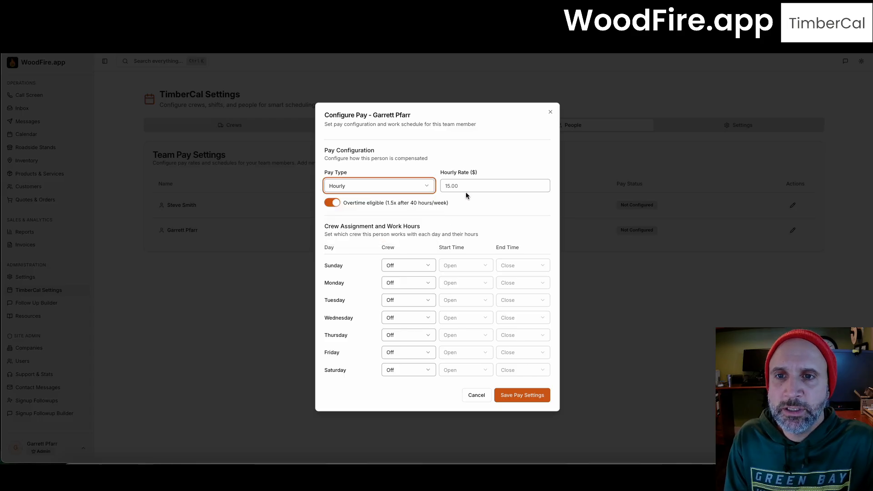
click(460, 189)
key(ctrl+a)
text(25)
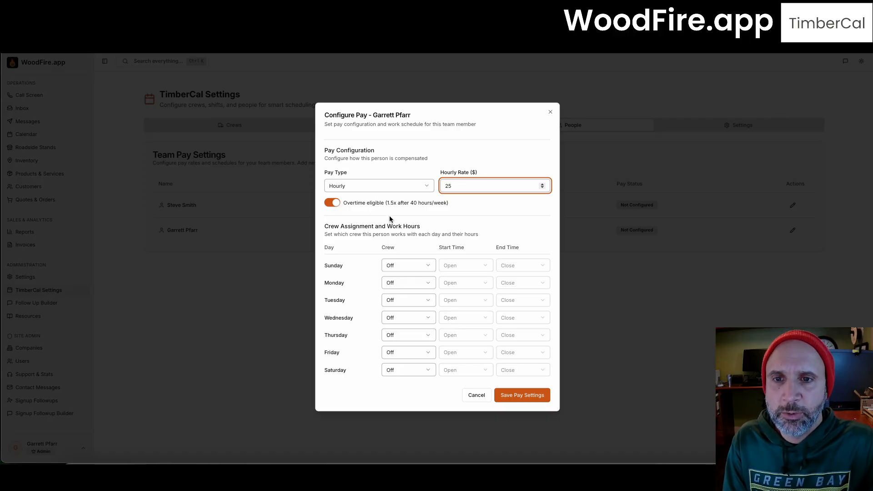
click(402, 287)
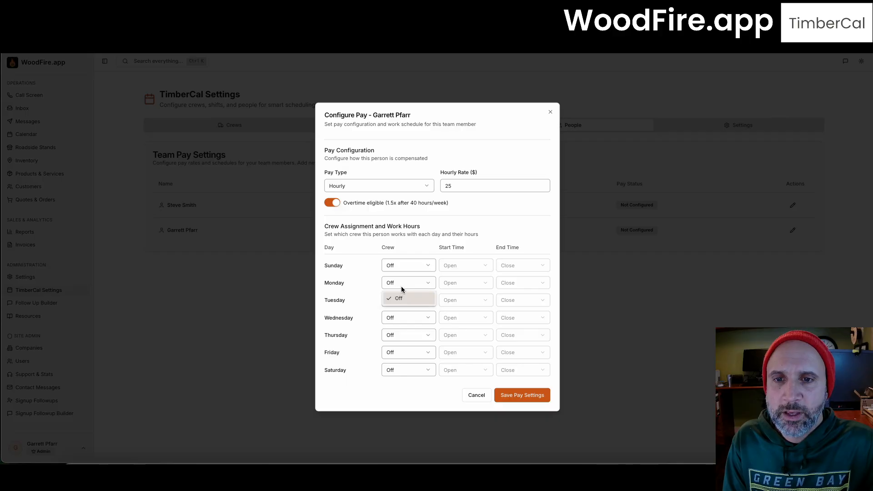
click(403, 286)
click(407, 268)
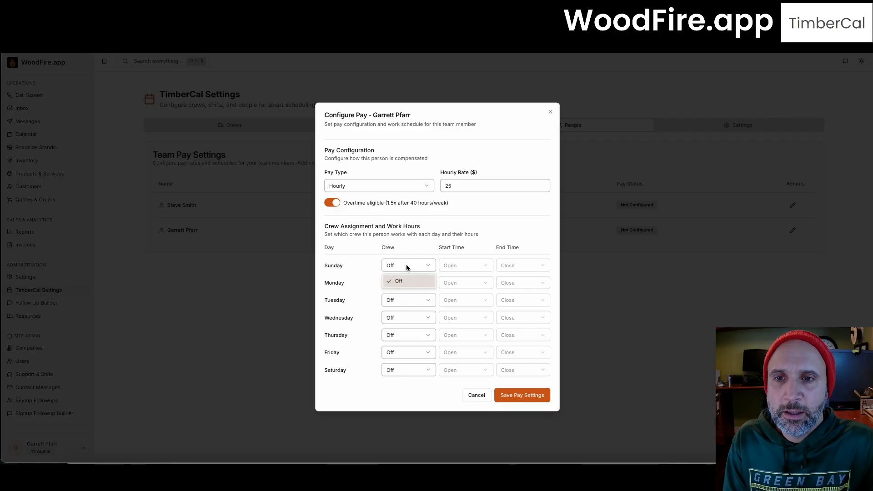
click(415, 268)
click(425, 270)
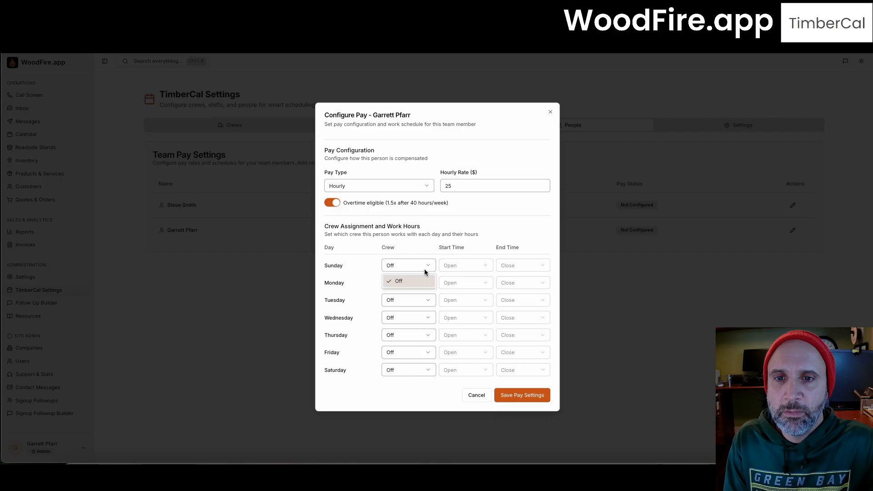
click(454, 265)
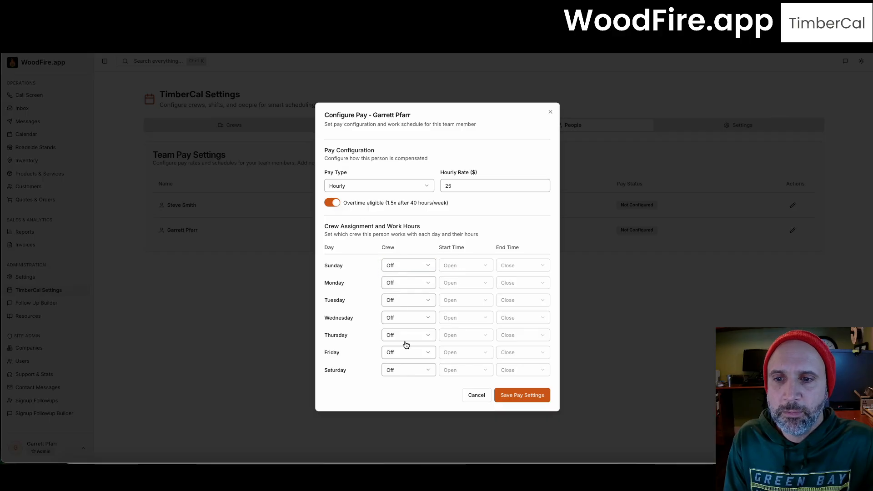
click(513, 399)
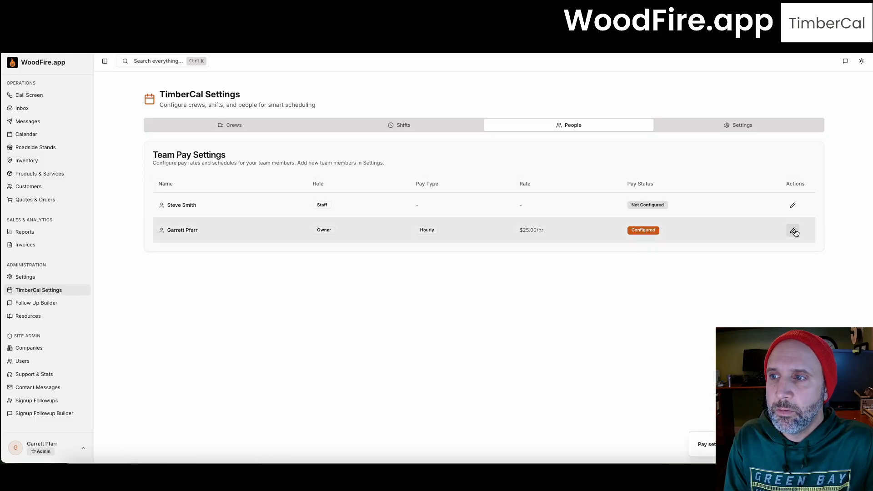
Step: Reopen the owner's pay settings to review them, then close without changes
click(793, 232)
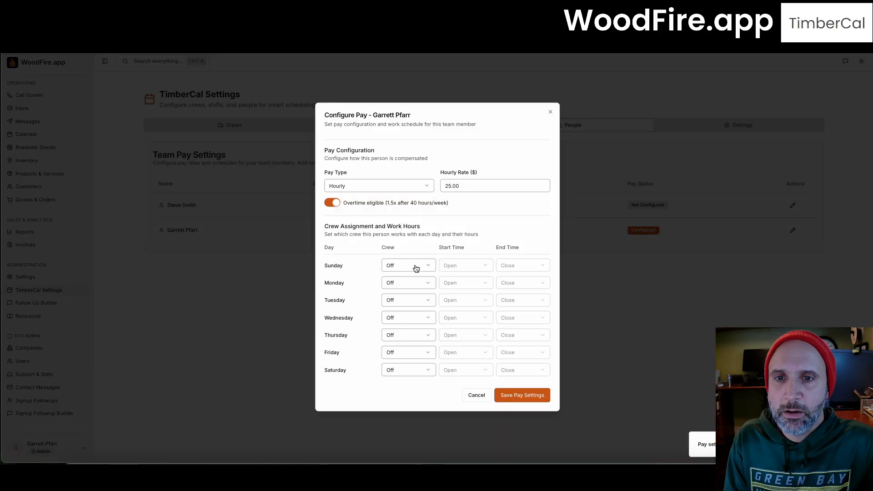
click(415, 269)
click(415, 268)
click(415, 282)
click(410, 285)
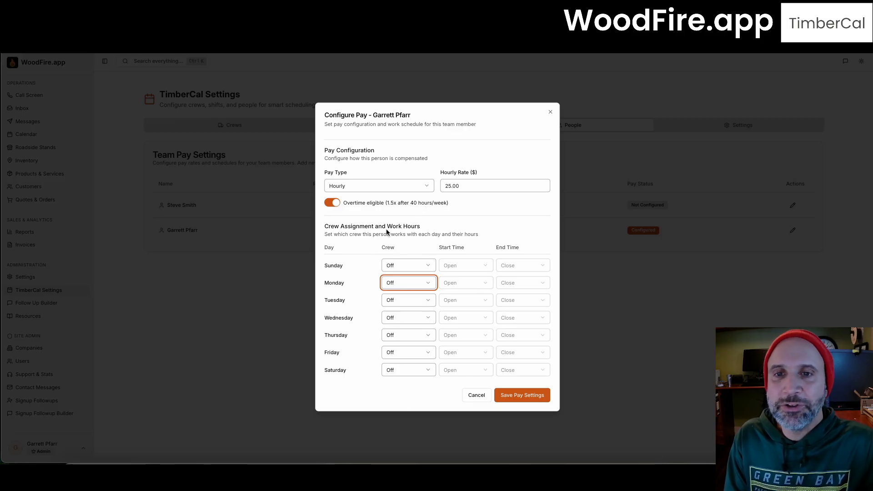
click(470, 396)
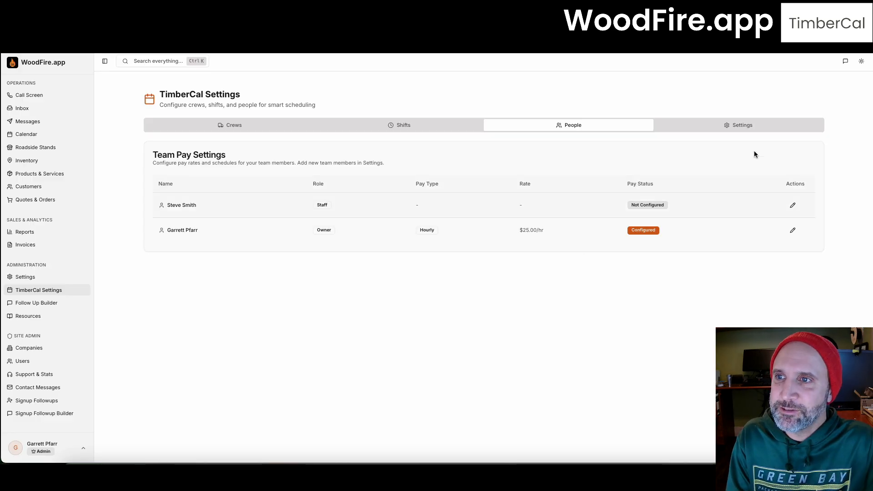
Step: Begin a new crew from the Crews list, entering the name 'Redidential Delivery'
click(251, 125)
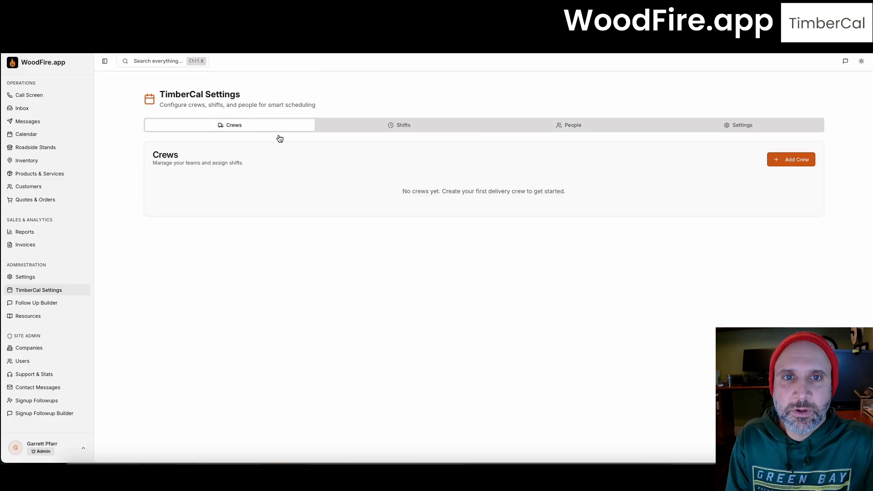
click(783, 161)
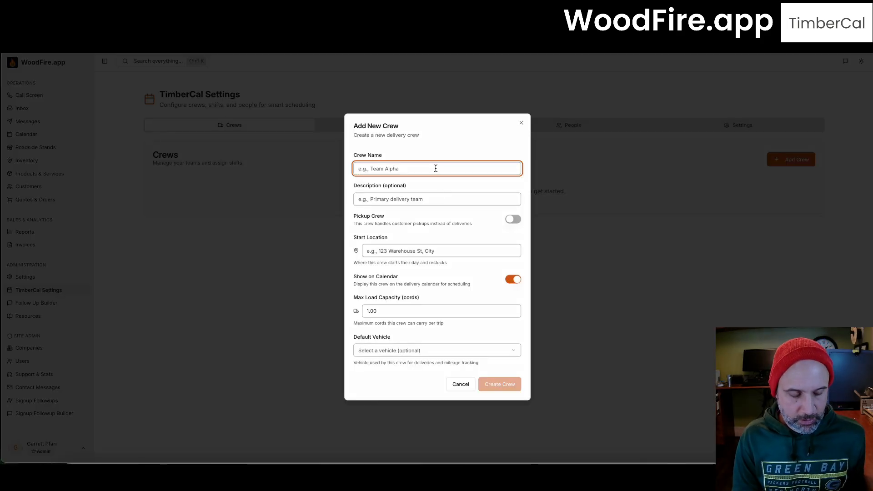
text(Red)
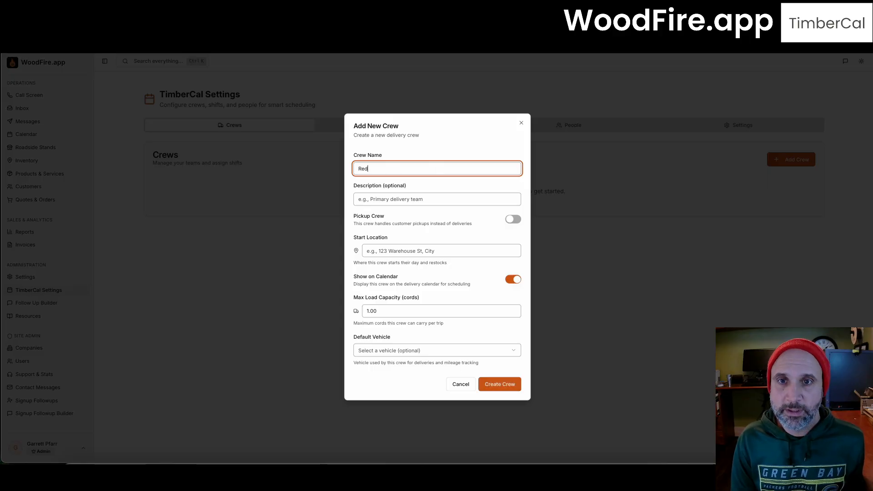
text(idential)
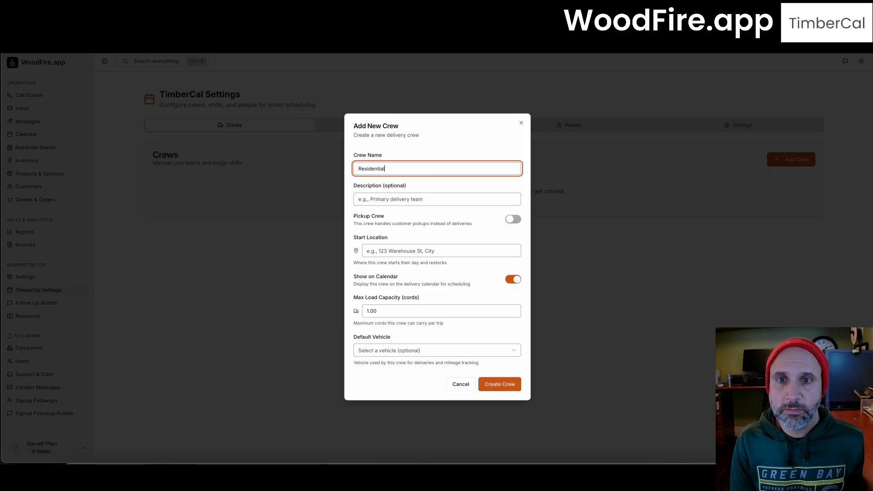
text( Deliv)
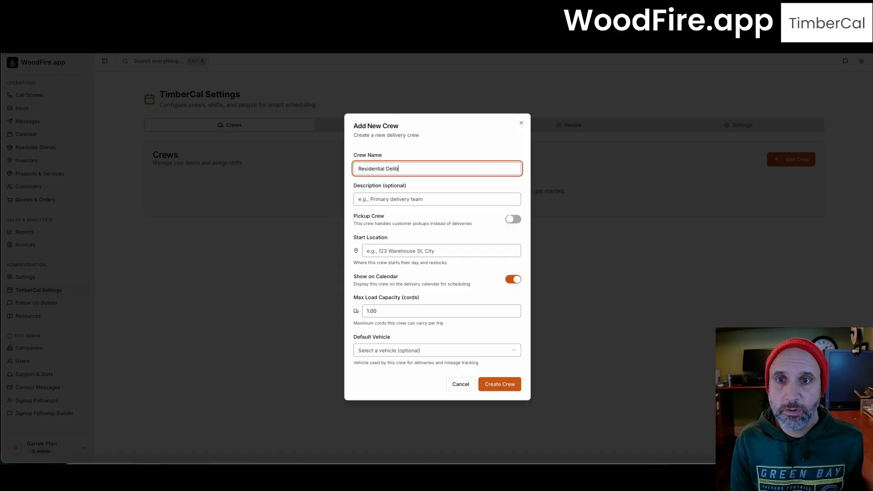
text(ery)
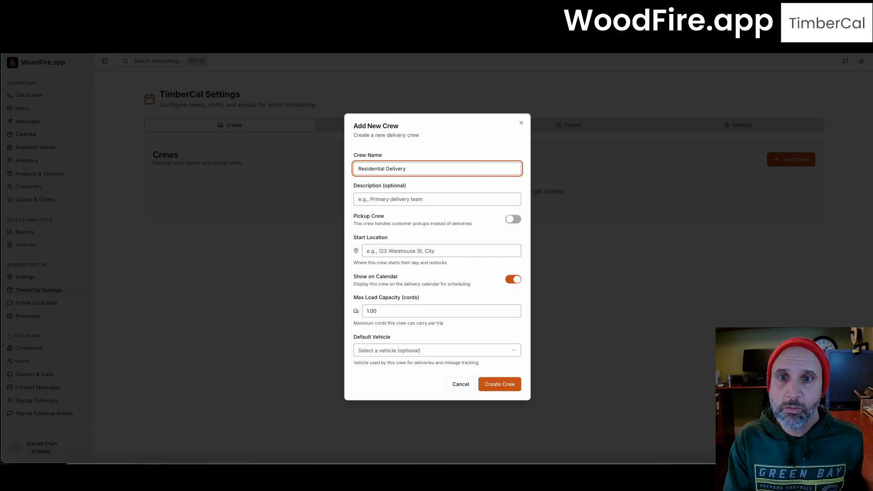
click(459, 249)
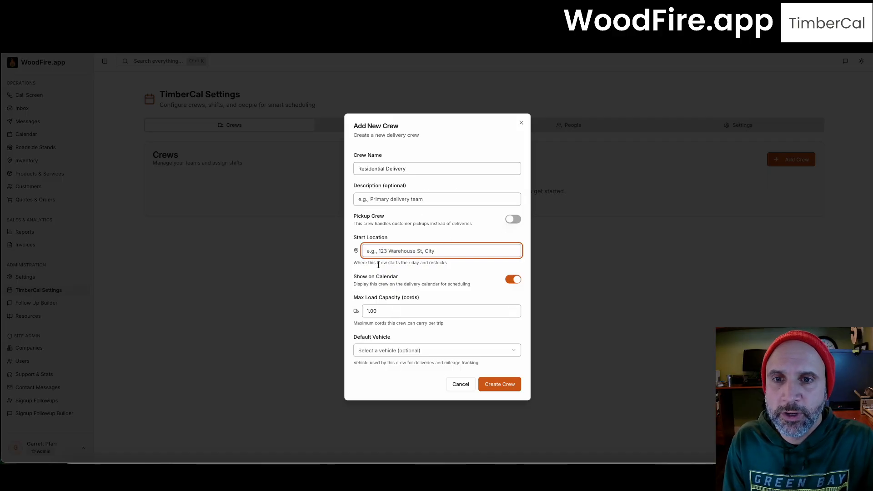
Step: Create a pickup crew named Pickup-Office Crew at 123 Main St, Racine, WI 53405
click(512, 220)
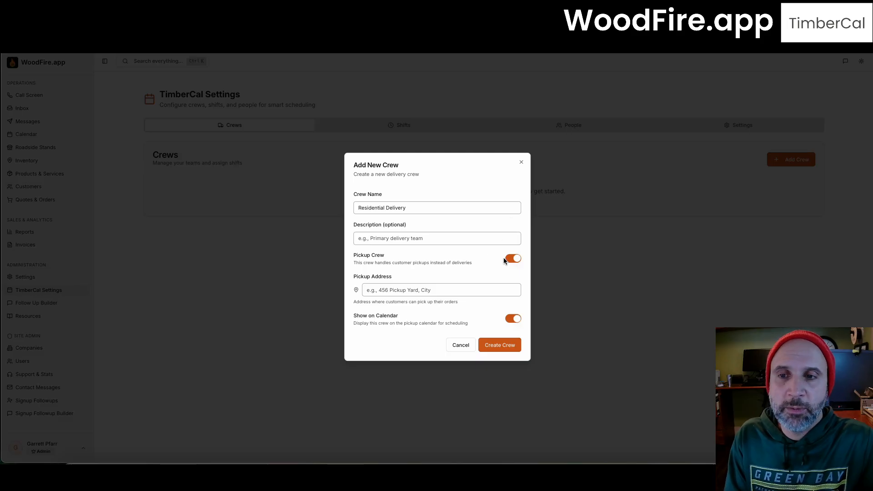
click(411, 211)
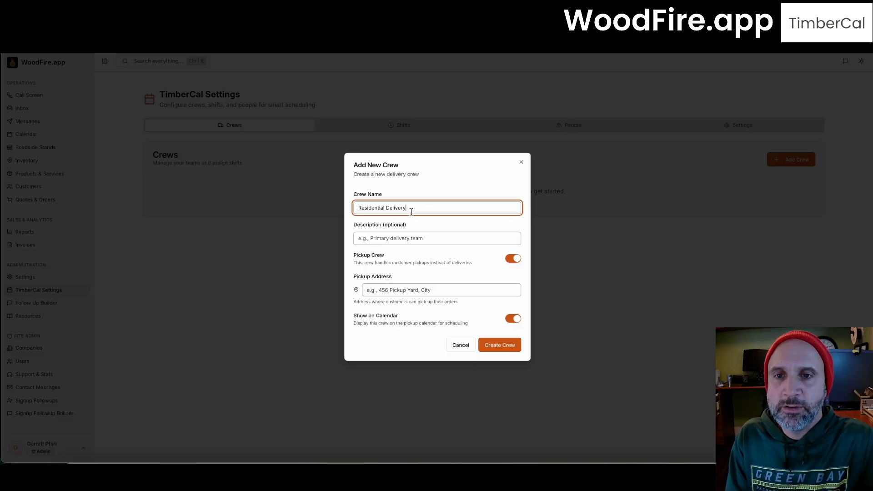
drag(411, 211, 335, 204)
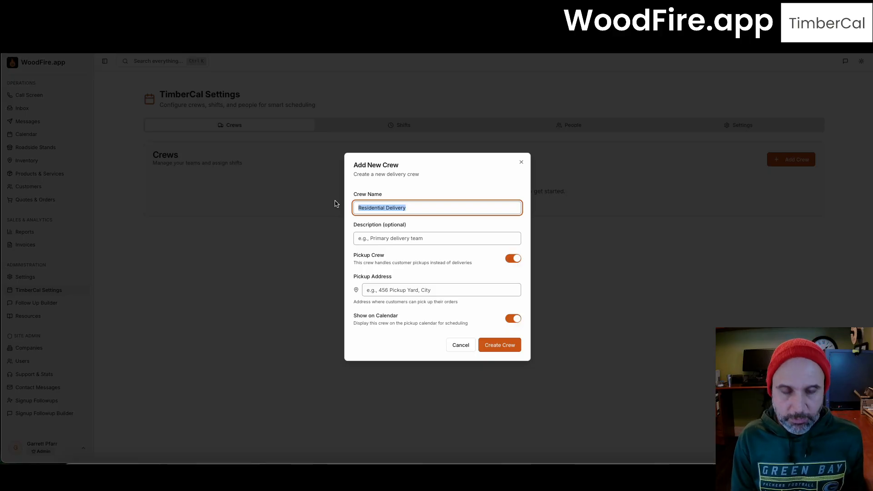
text(Pickup-)
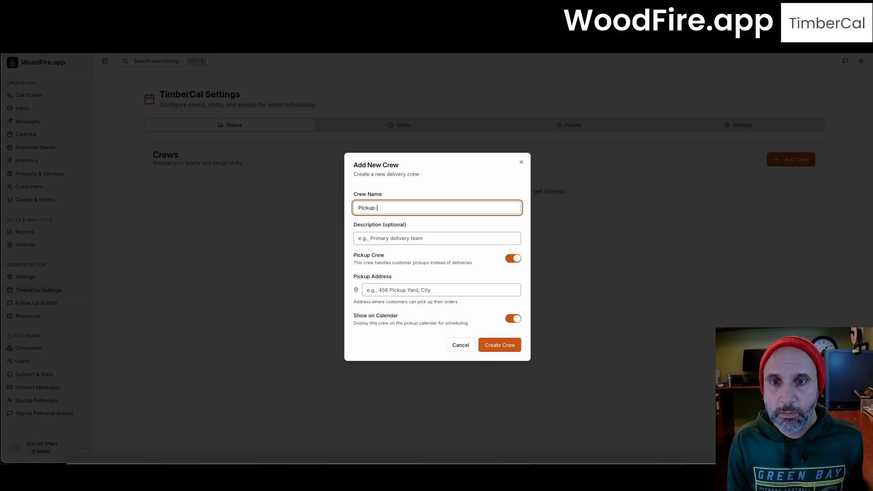
text(Office Crew)
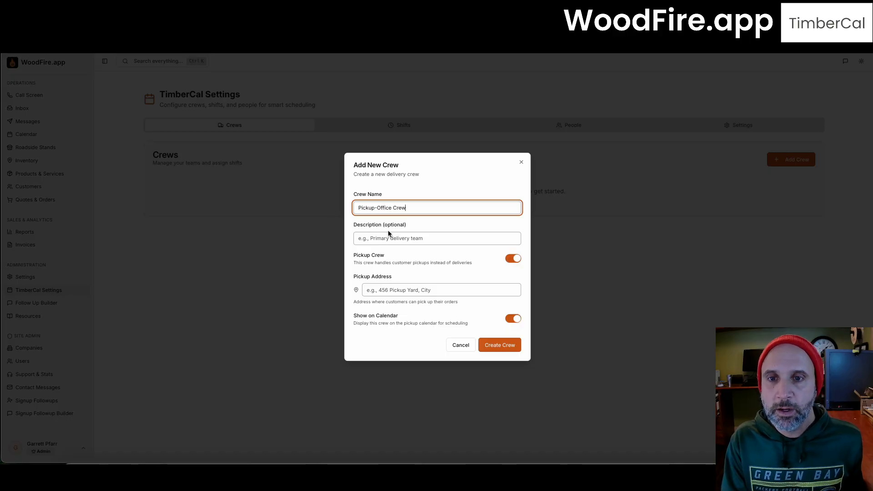
click(412, 294)
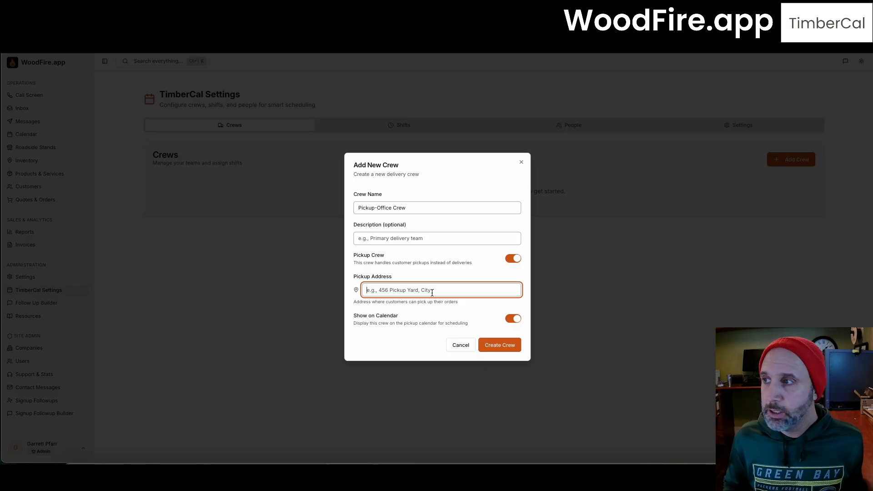
text(123)
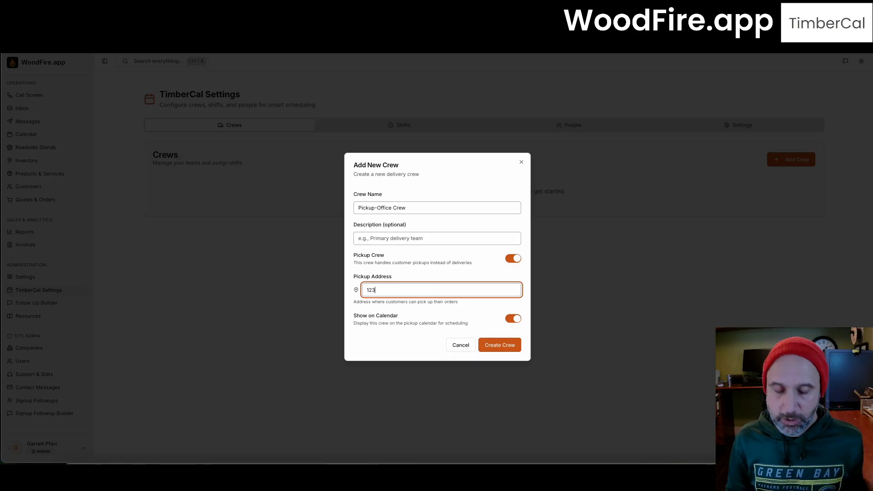
text( Main St, )
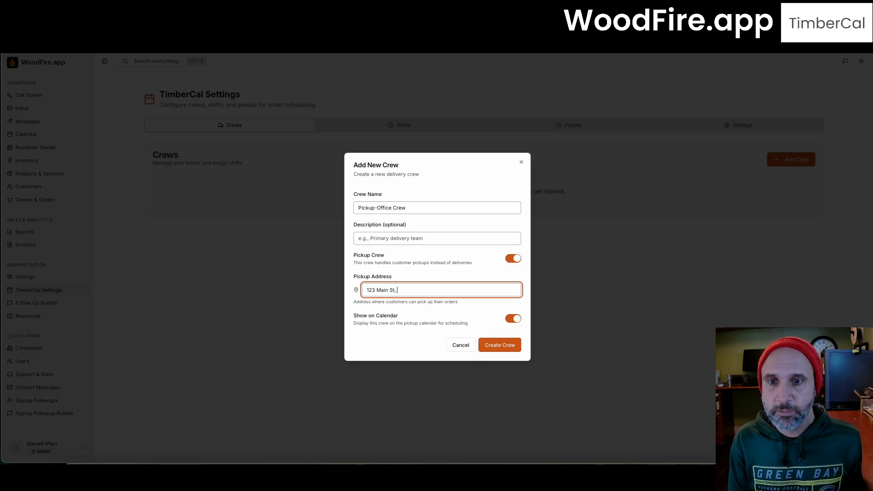
text(Racin)
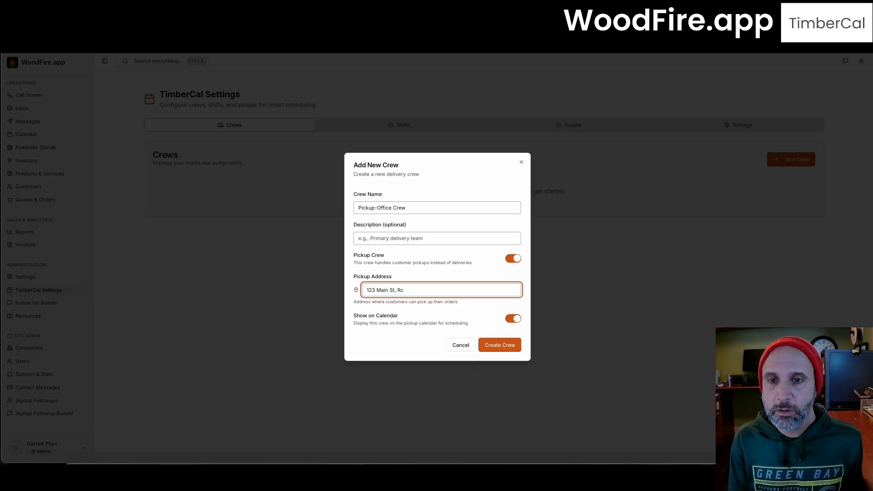
text(e, WI)
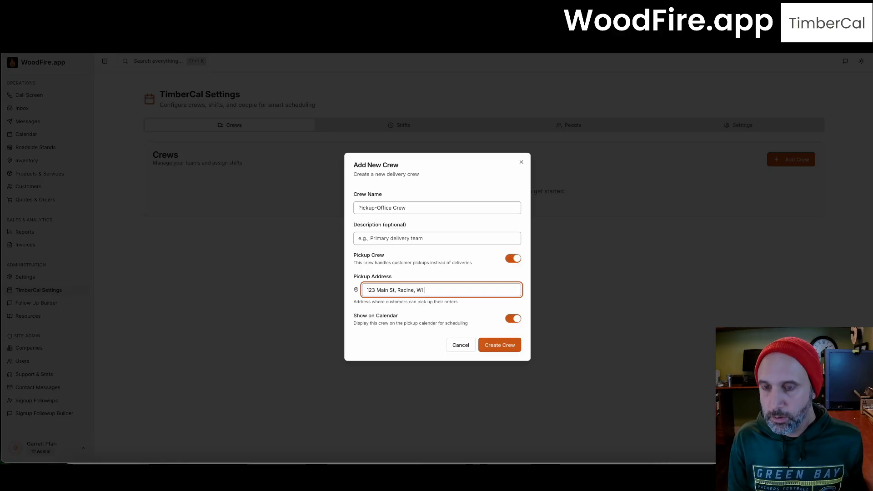
text( 53405)
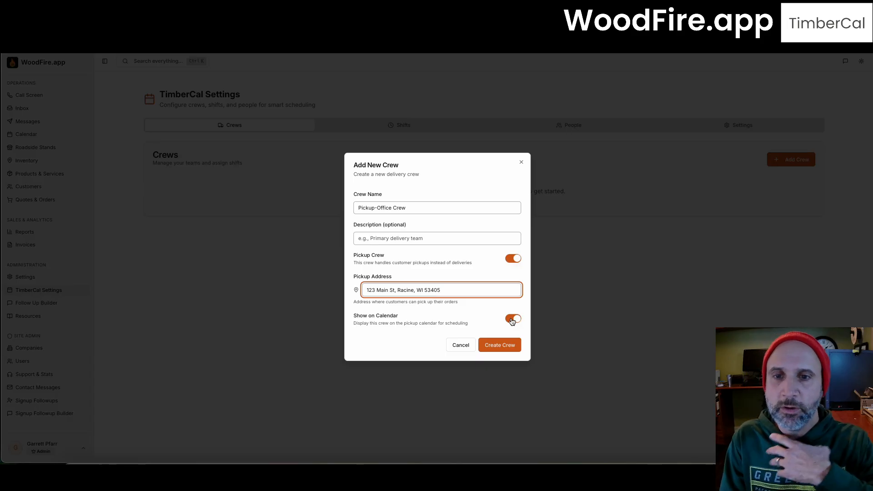
click(491, 347)
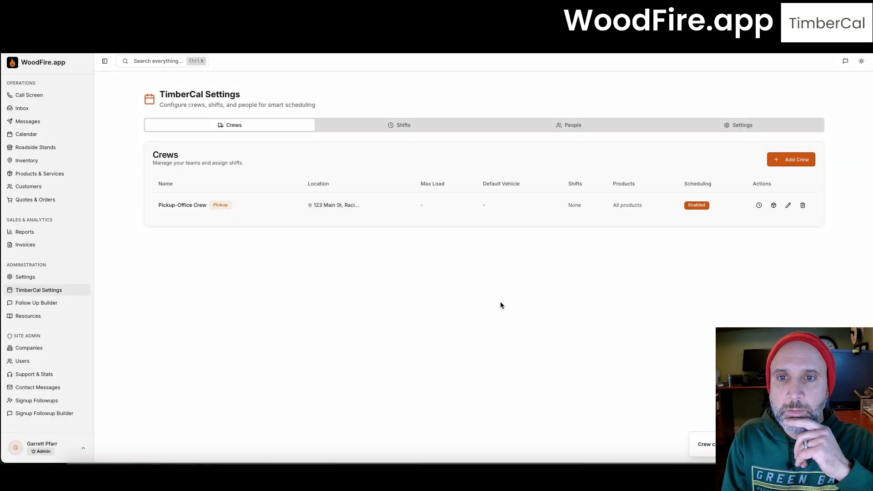
Step: Create the Office Staff crew at 123 Main Street, Racine, WI 53405, hidden from the calendar
click(776, 161)
text(O)
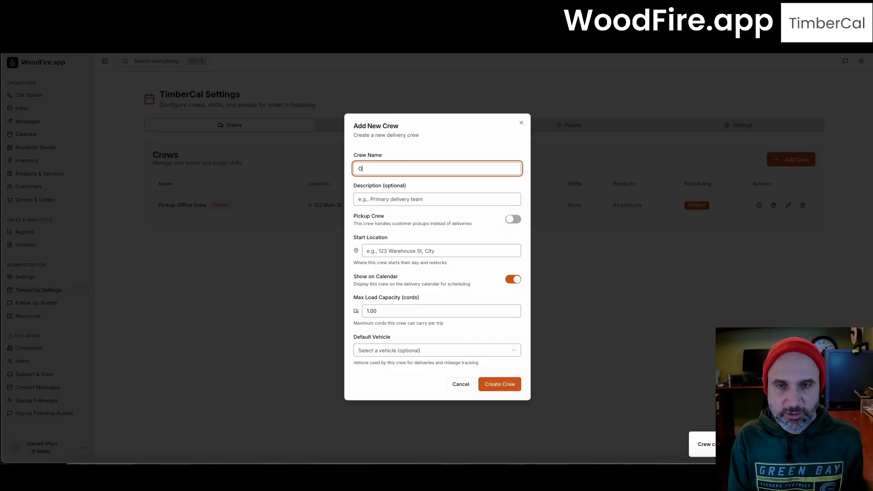
text(ffice Sta)
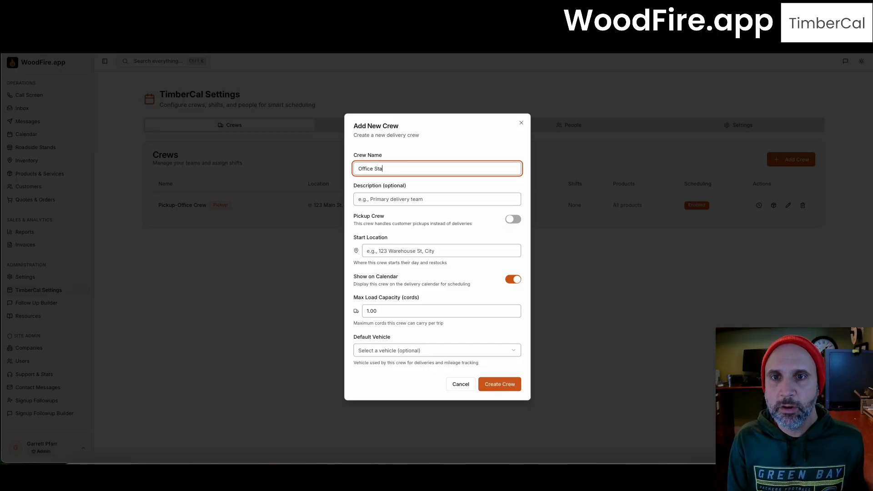
text(ff)
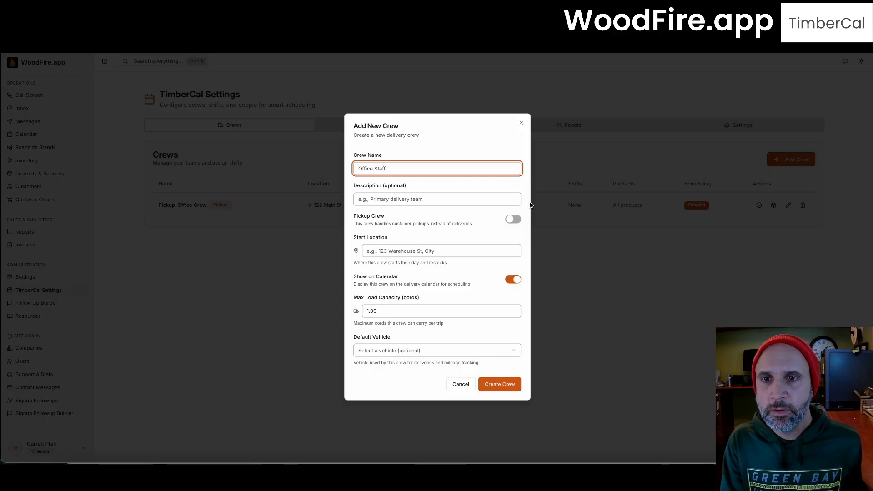
click(378, 251)
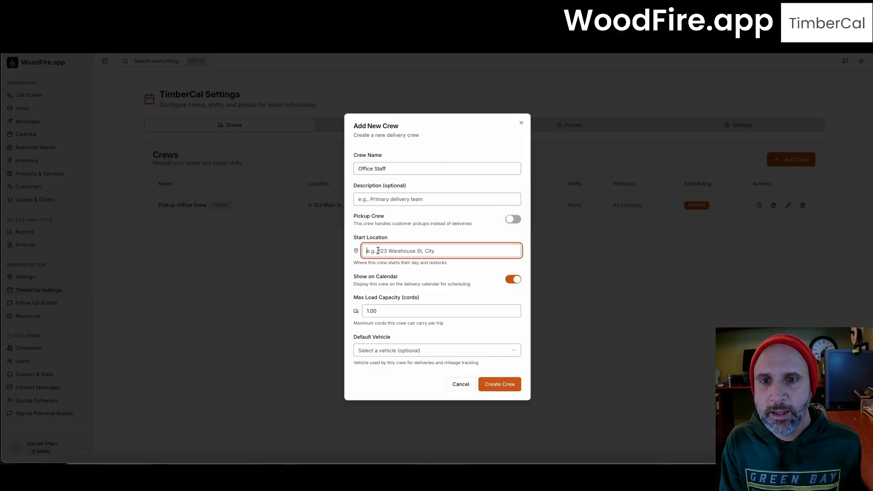
text(123)
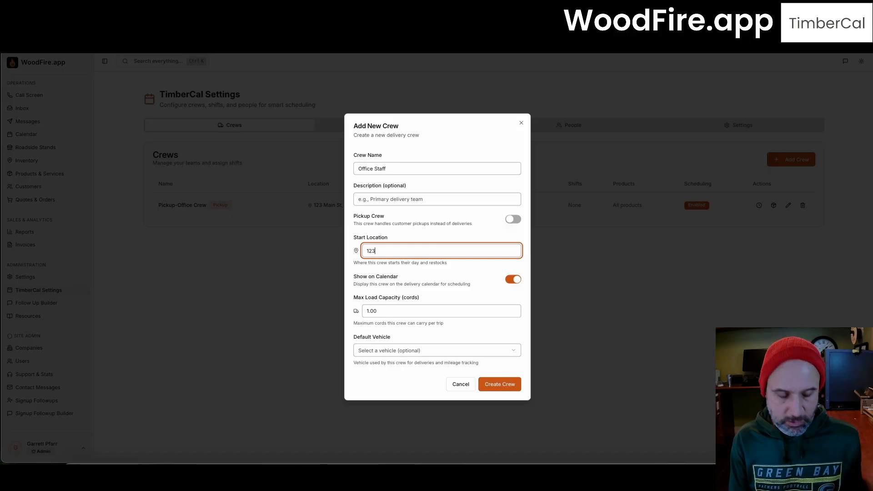
text( Main Stree)
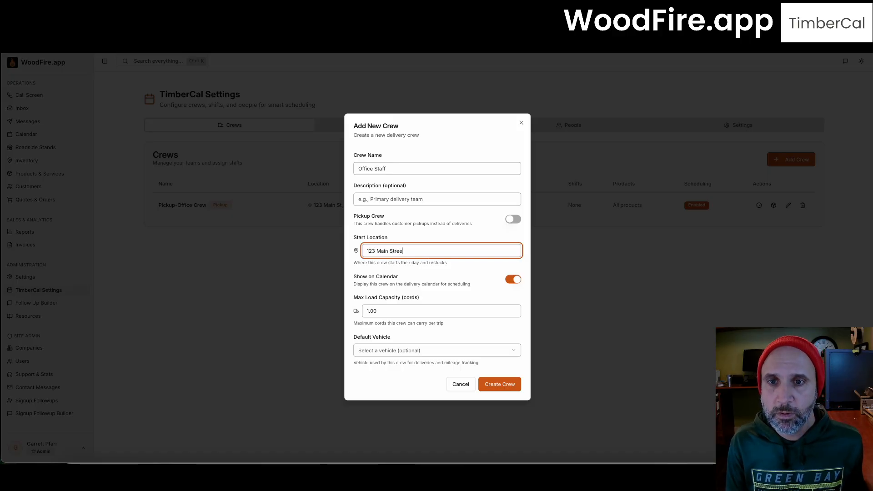
text(t, Racine, )
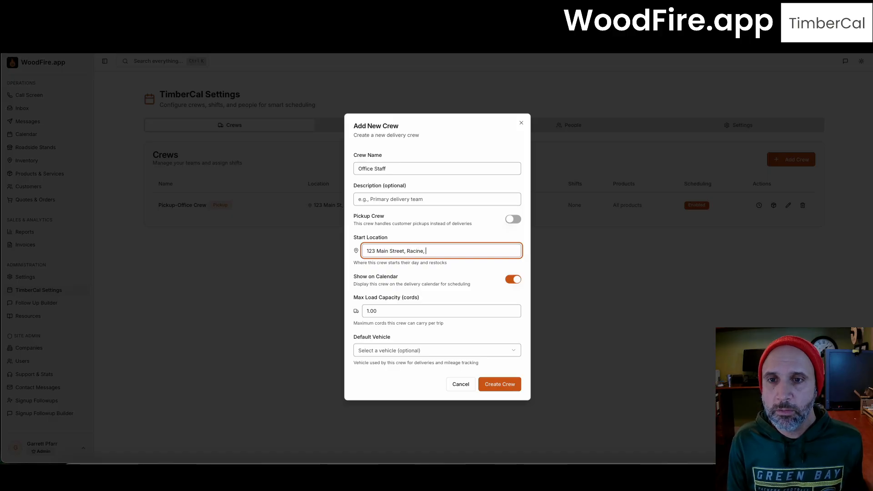
text(WI 53405)
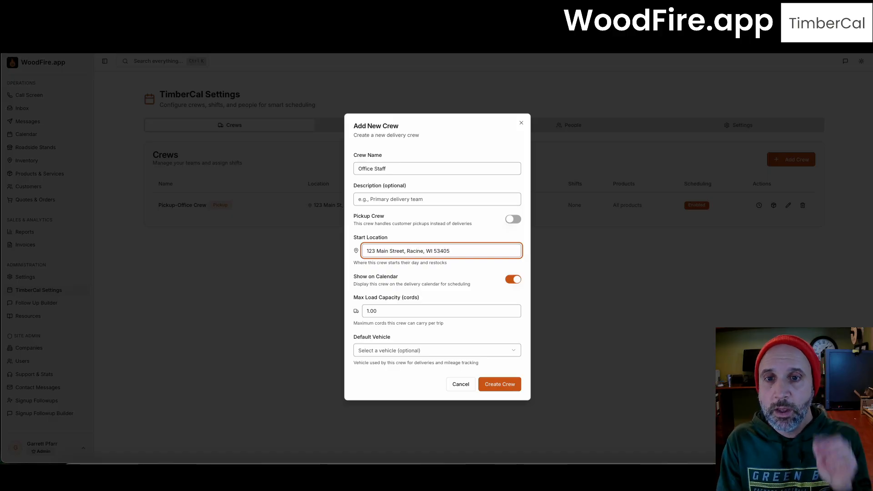
click(511, 278)
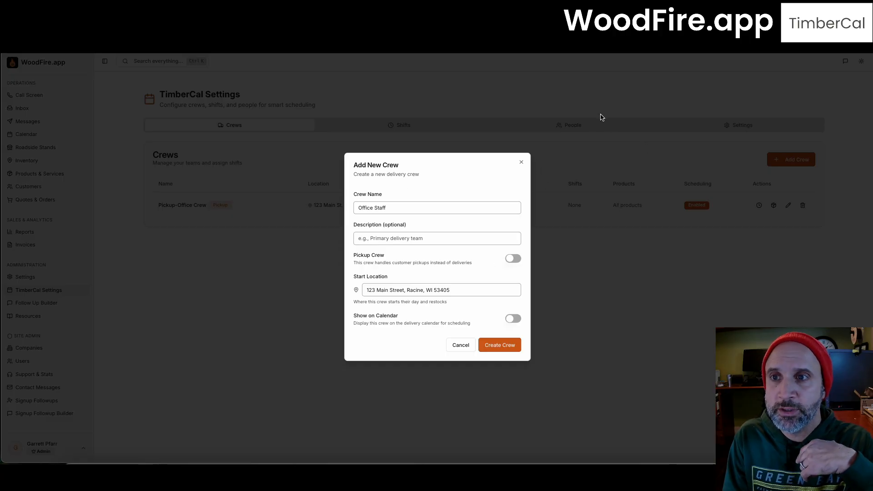
click(500, 347)
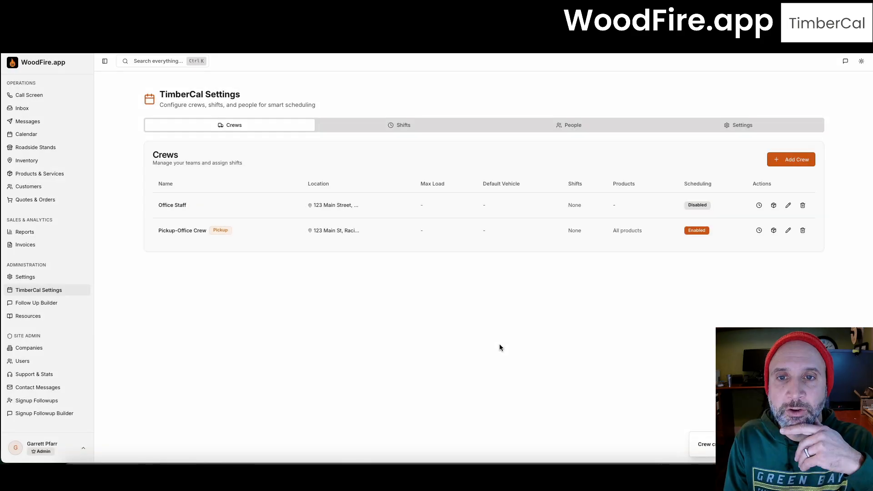
Step: Start a third crew named Residential Delivery with start location '123 MainSt. , Racine, WI 53405'
click(777, 163)
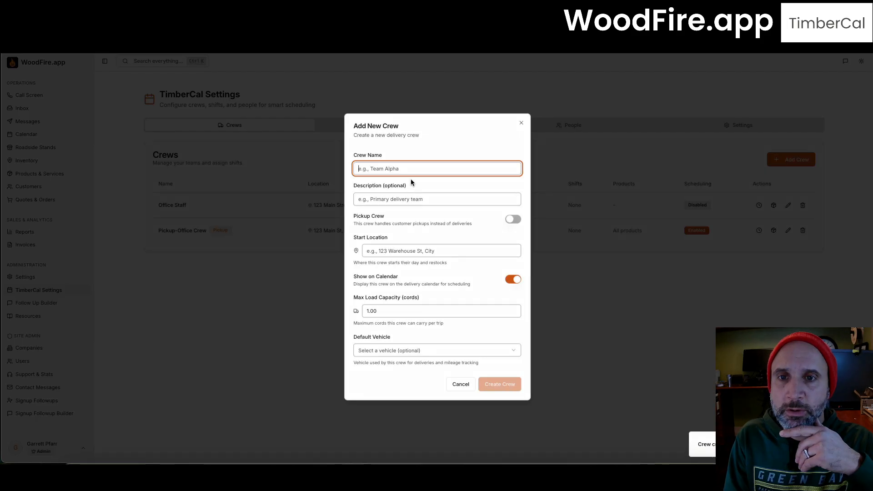
text(Resid)
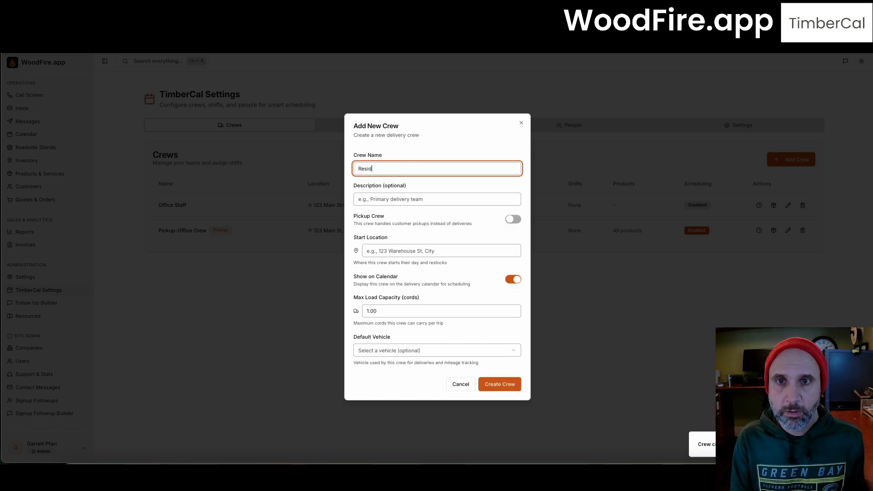
text(ential Delivery 1)
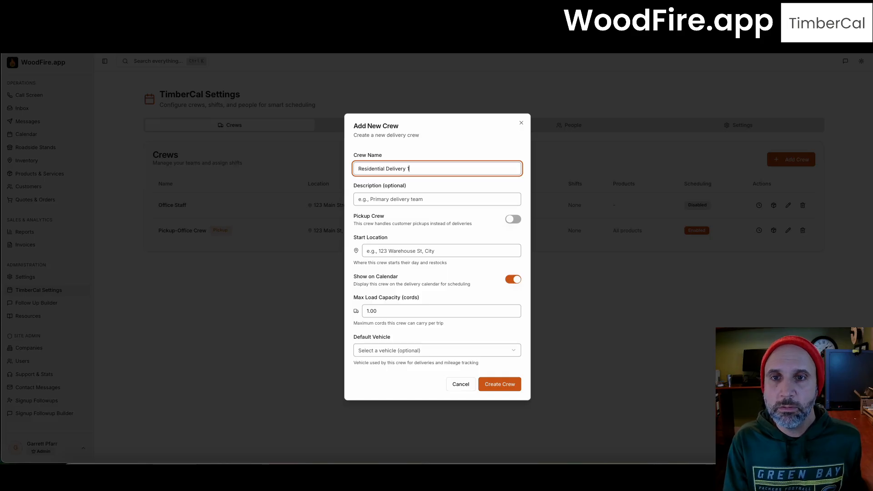
click(413, 199)
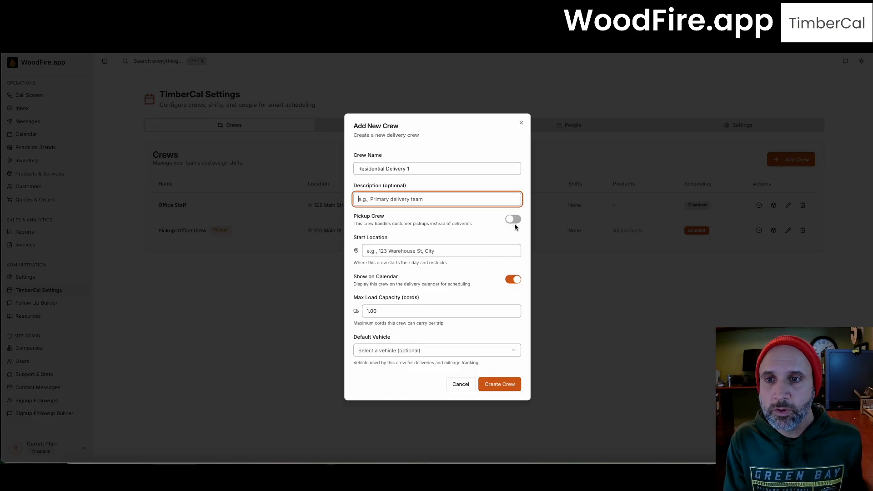
click(438, 249)
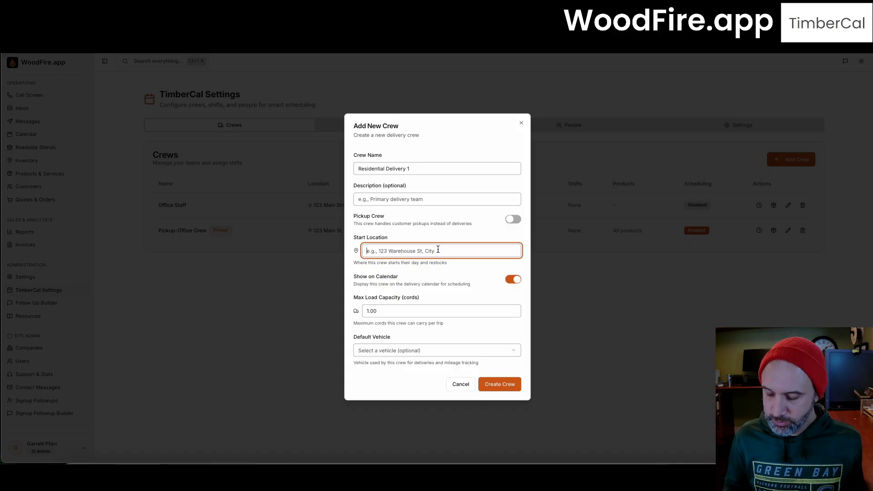
text(123 M)
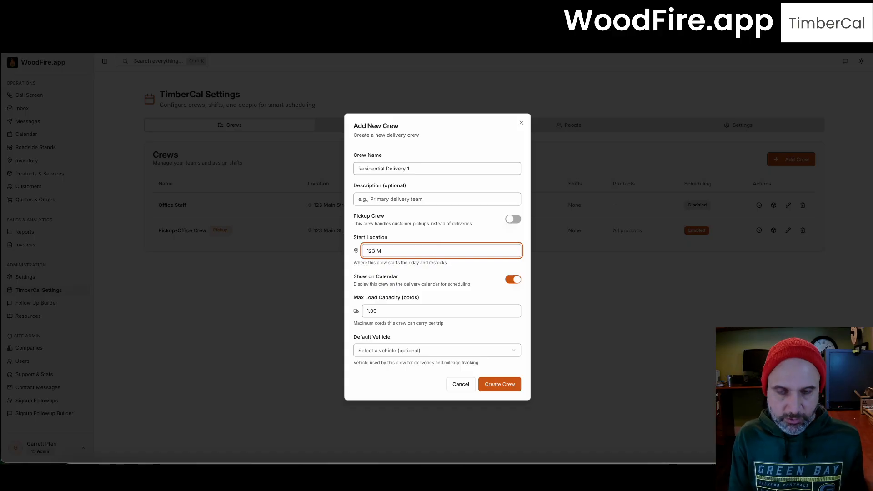
text(ainSt)
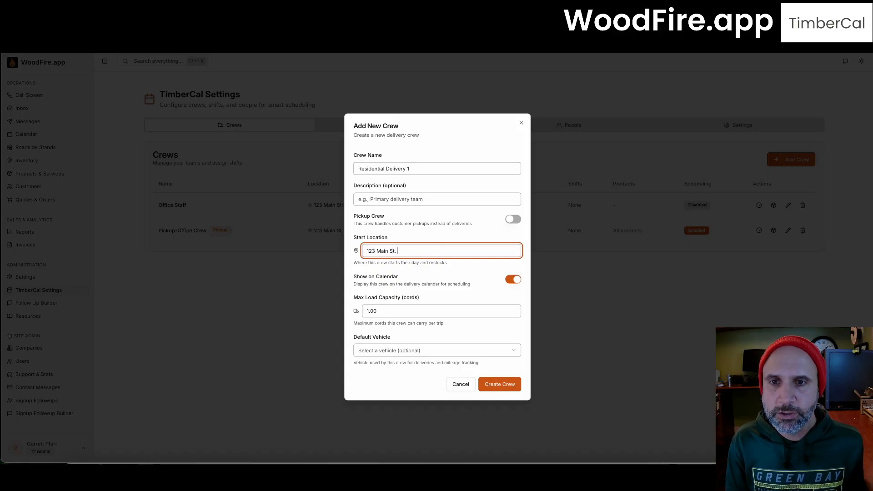
text(. , Ra)
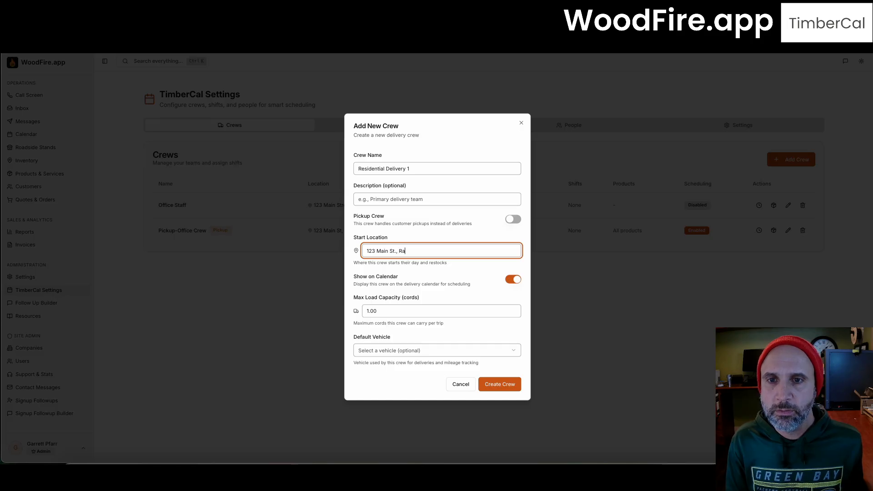
text(cine, WI 53405)
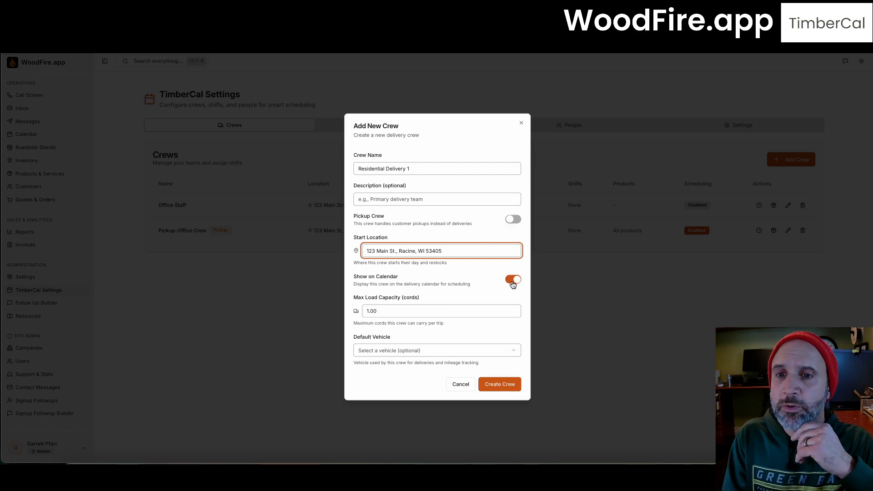
Step: Give the crew a 2-cord max load and the 2020 Black Tundra vehicle, then create it
click(387, 311)
drag(387, 312, 337, 308)
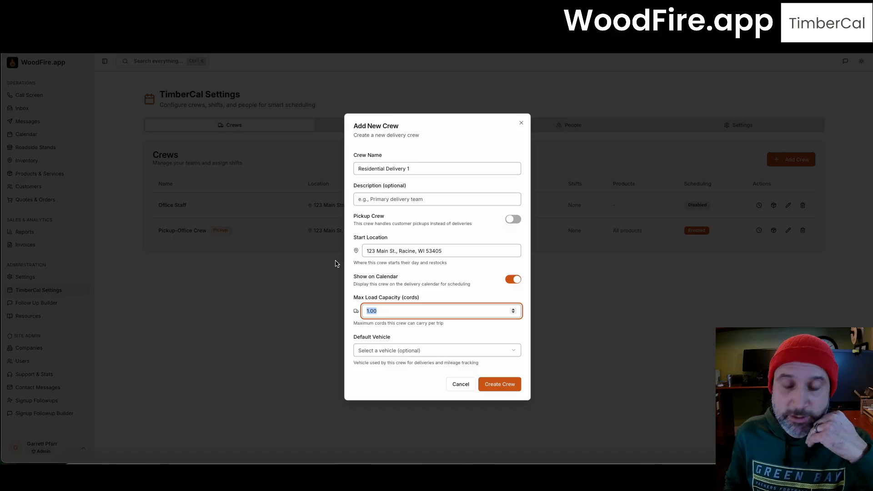
text(2)
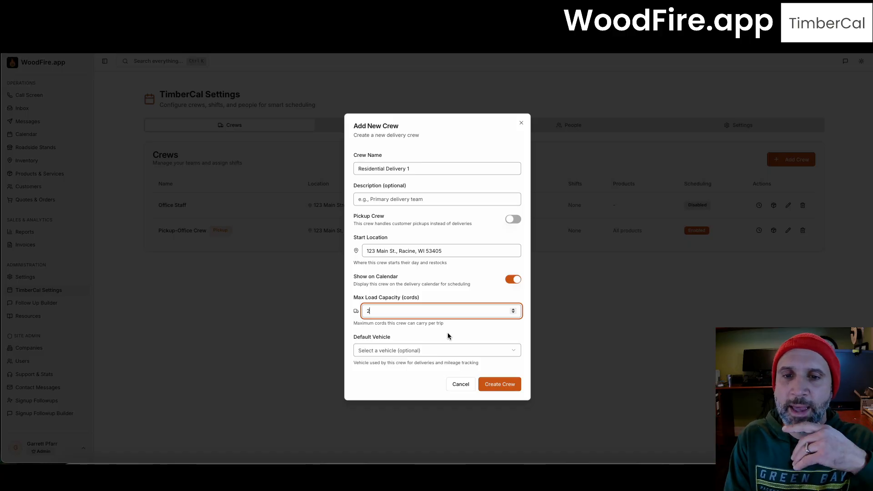
click(413, 356)
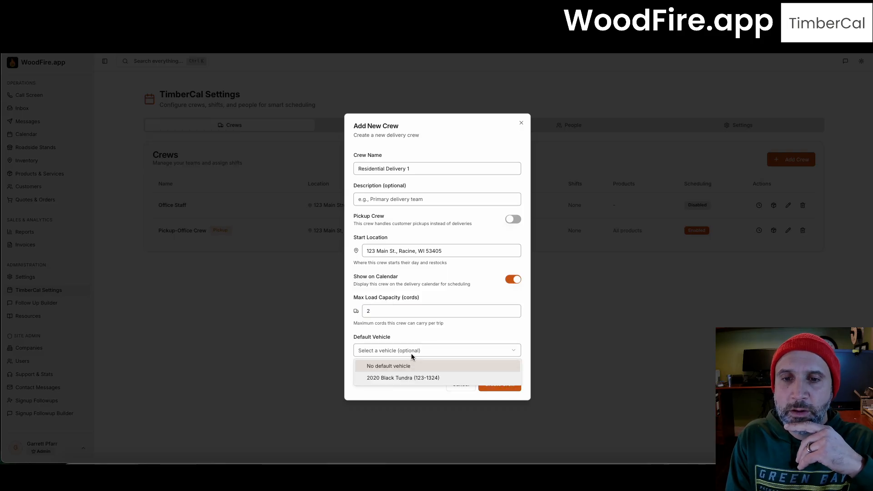
click(408, 379)
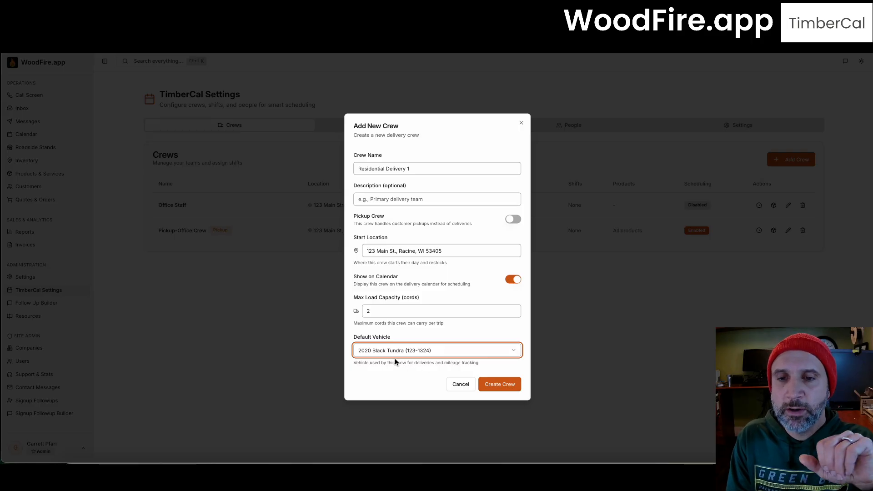
click(487, 385)
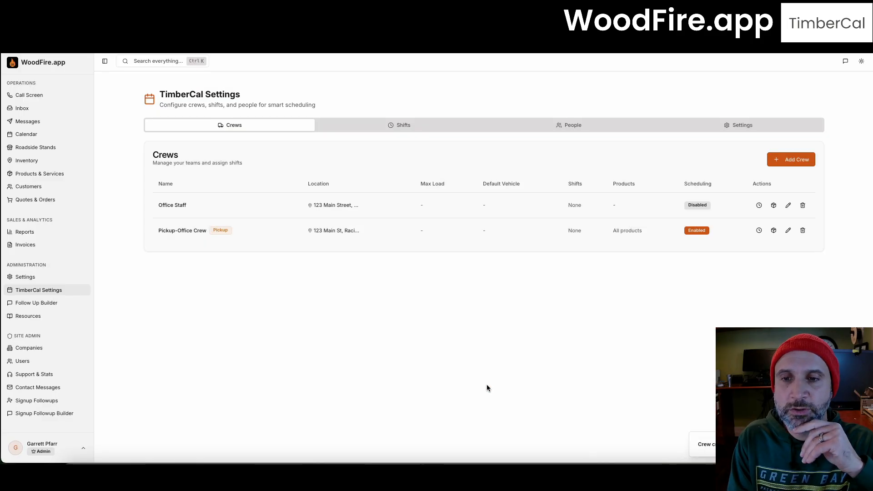
Step: Create an Office Staff shift running 09:00–17:00, Monday through Friday
click(424, 131)
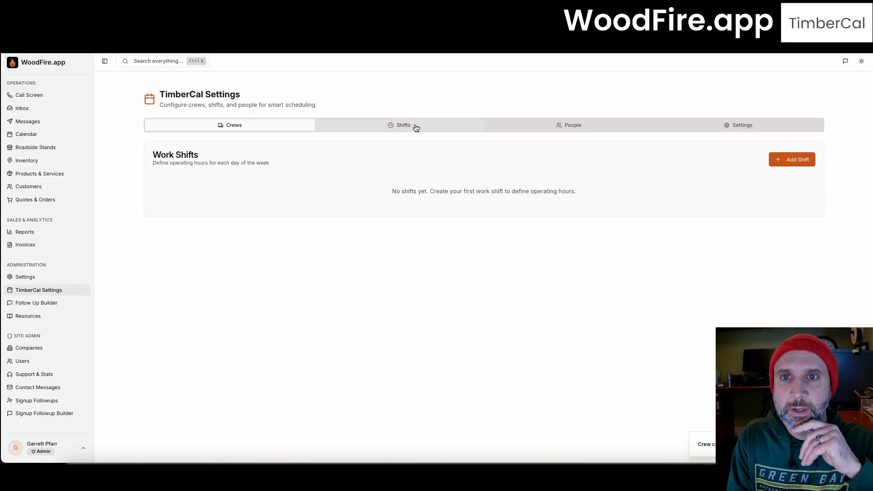
click(781, 163)
text(O)
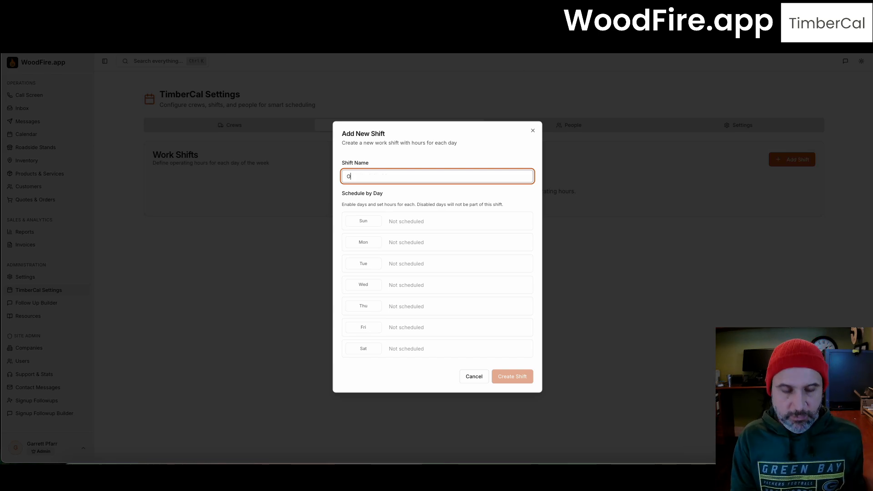
text(ffice Staff)
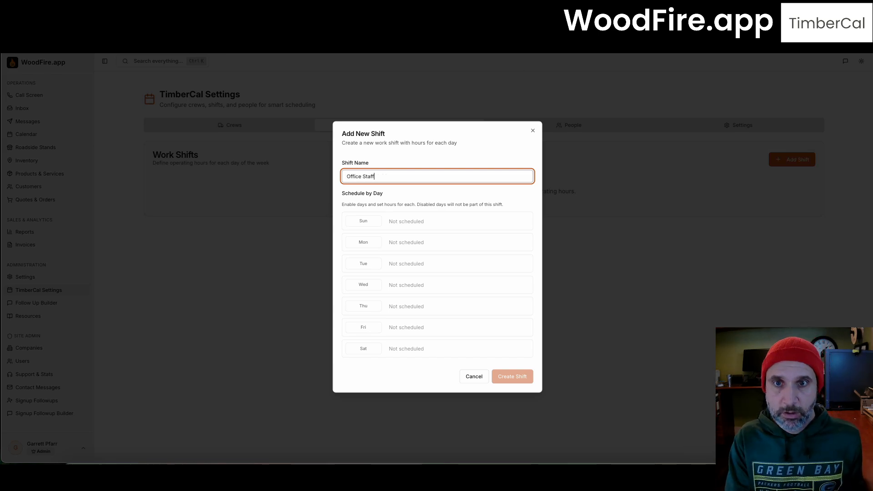
click(368, 244)
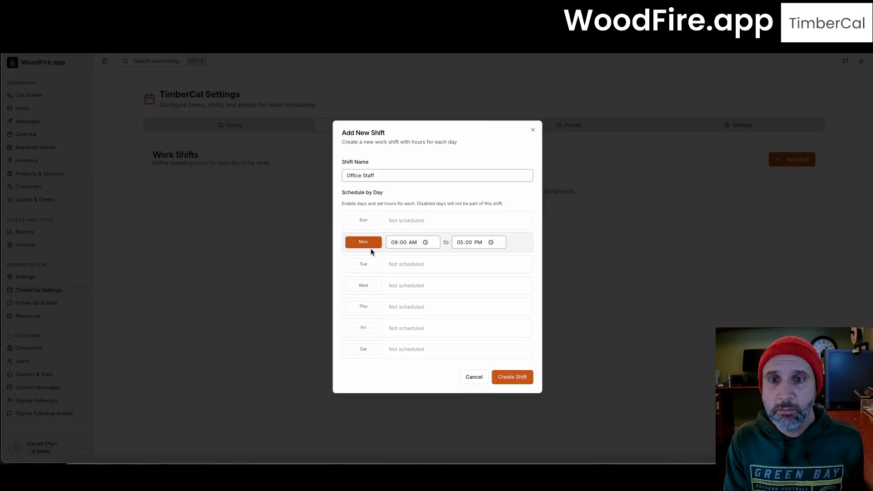
click(367, 264)
click(367, 287)
click(367, 308)
click(369, 331)
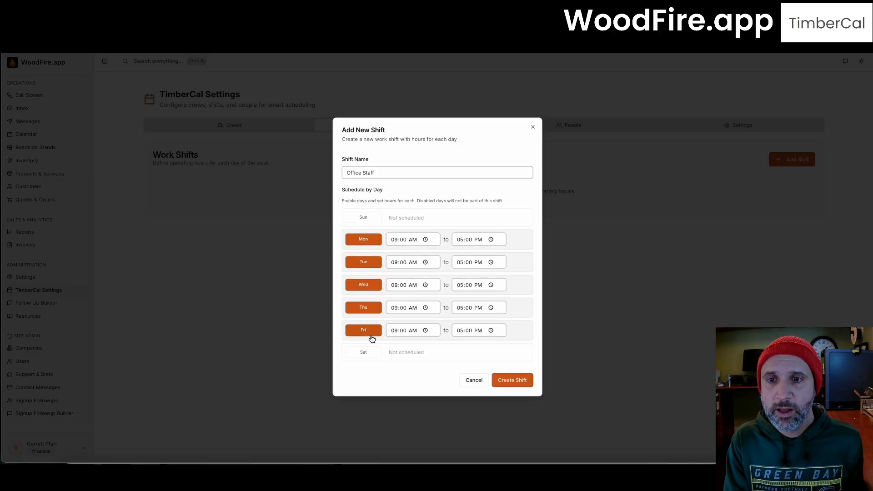
click(513, 381)
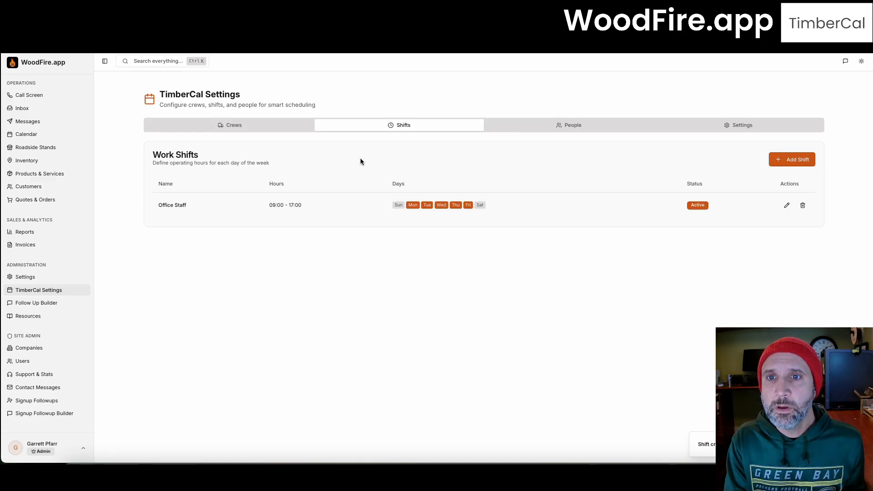
click(778, 164)
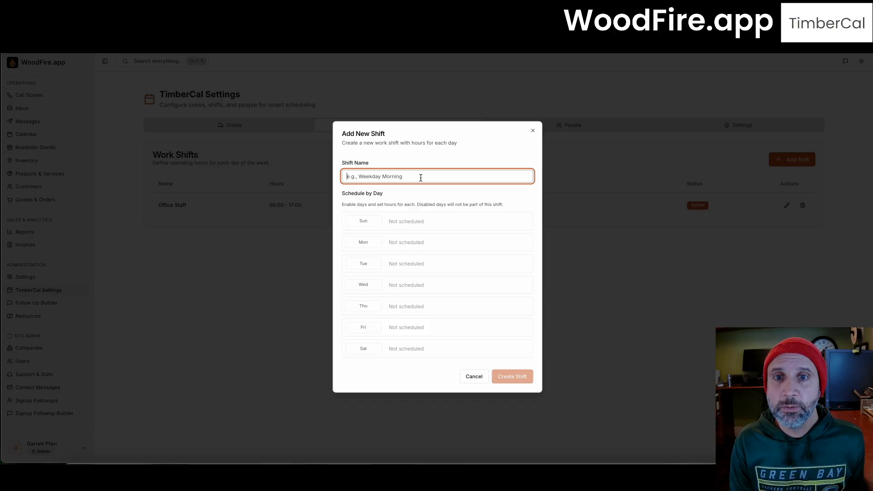
Step: Name the new shift 'Residential Delivery' and schedule it on Monday, Tuesday, Thursday and Friday
text(Residne)
key(BackSpace)
key(BackSpace)
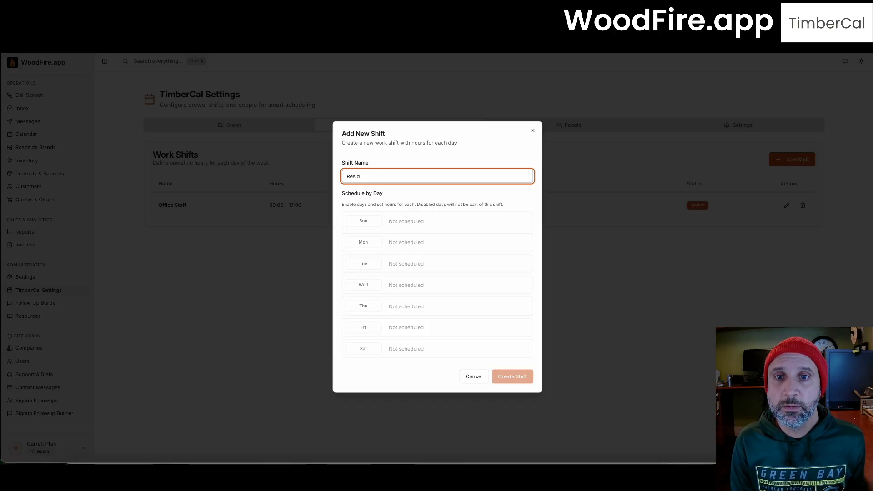
text(ential De)
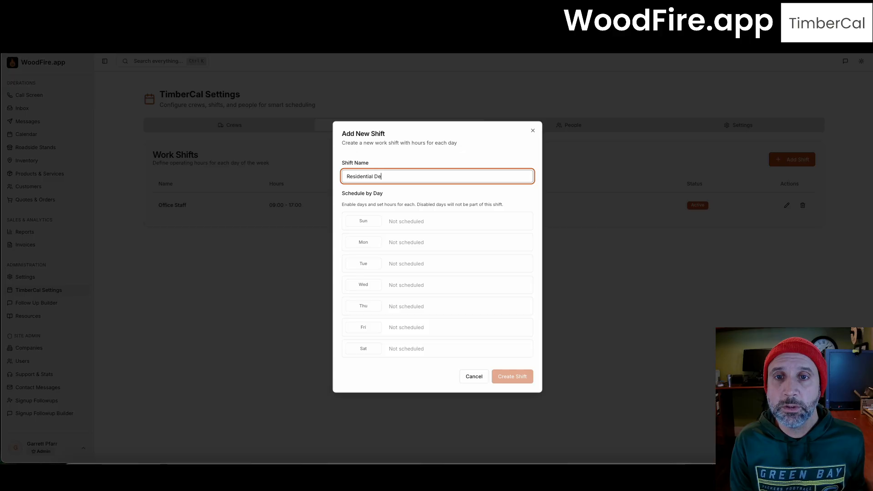
text(livery)
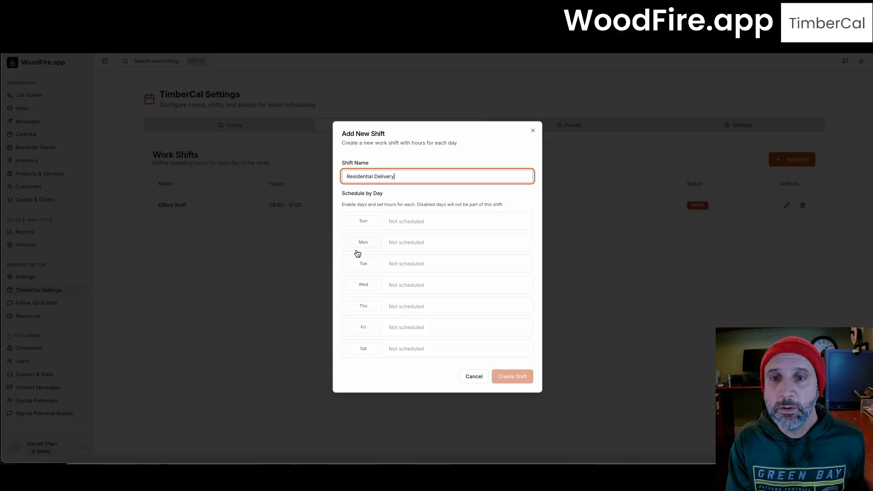
click(357, 245)
click(357, 263)
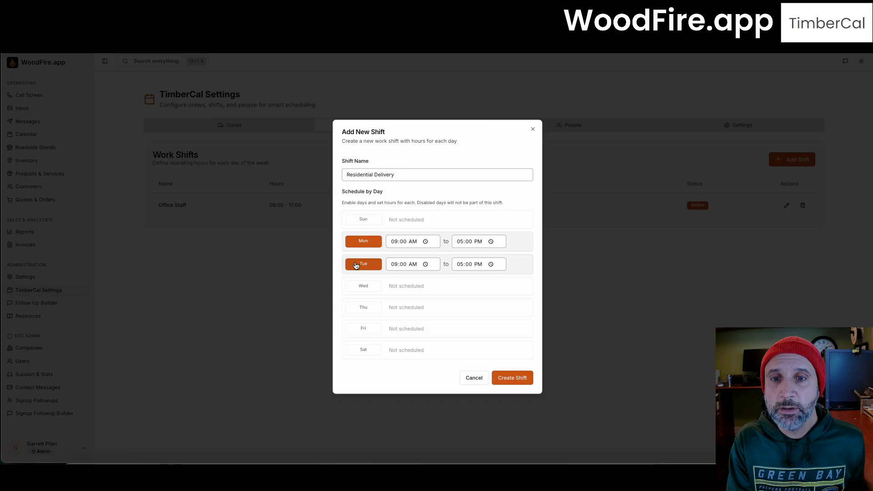
click(356, 310)
click(356, 334)
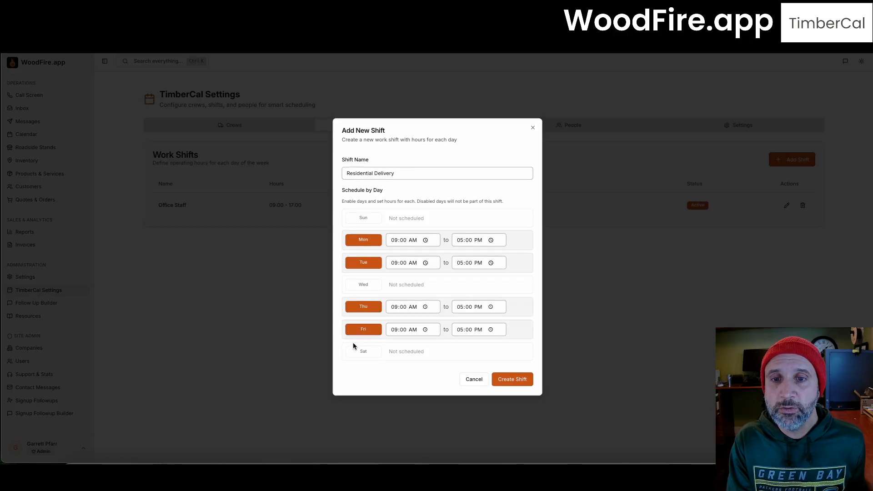
Step: Set the start hour to 07 for Monday through Saturday's working days and create the shift
click(395, 240)
text(7)
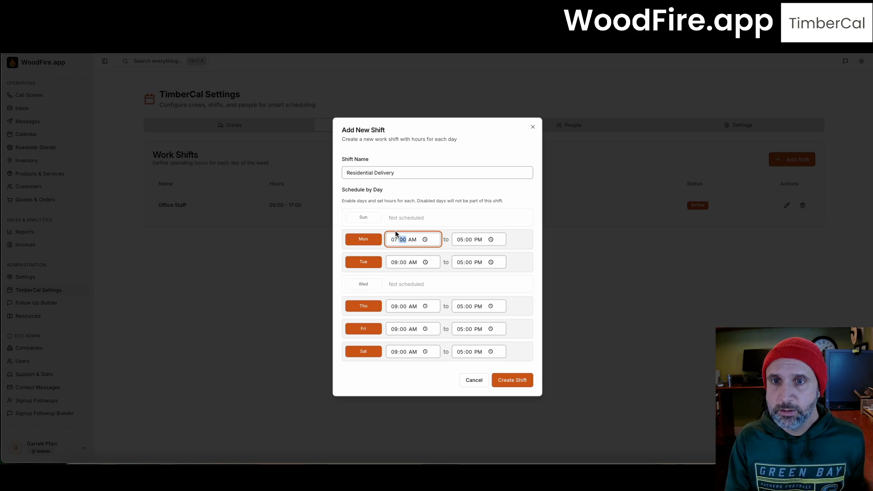
click(391, 263)
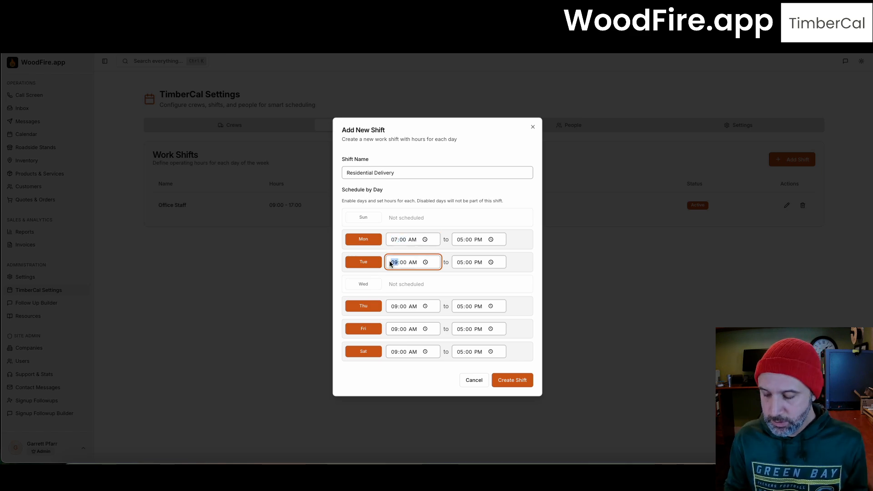
text(7)
click(394, 306)
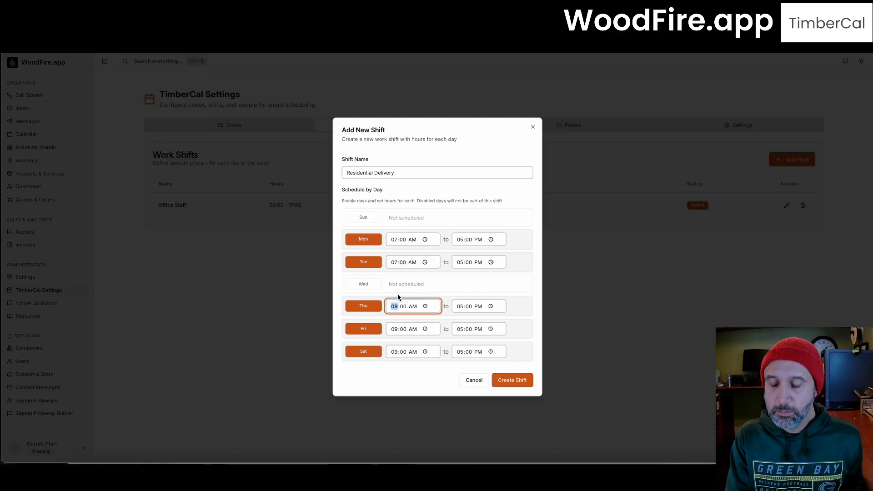
text(7)
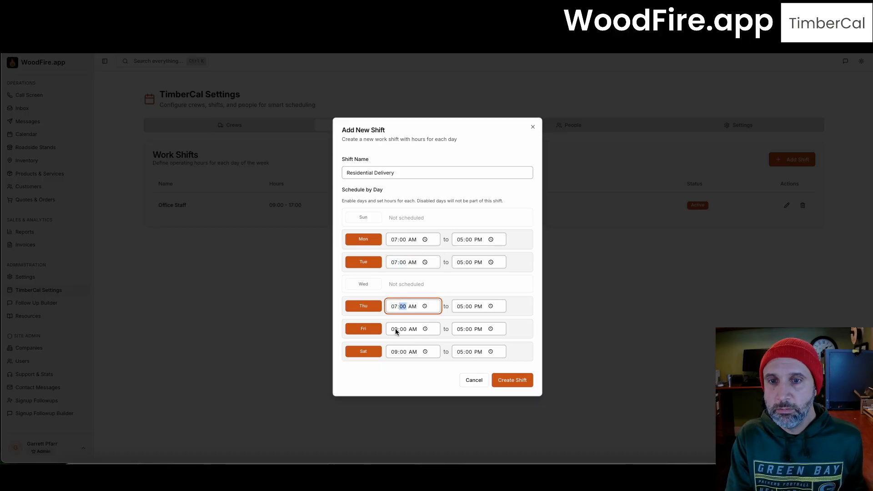
click(395, 330)
text(7)
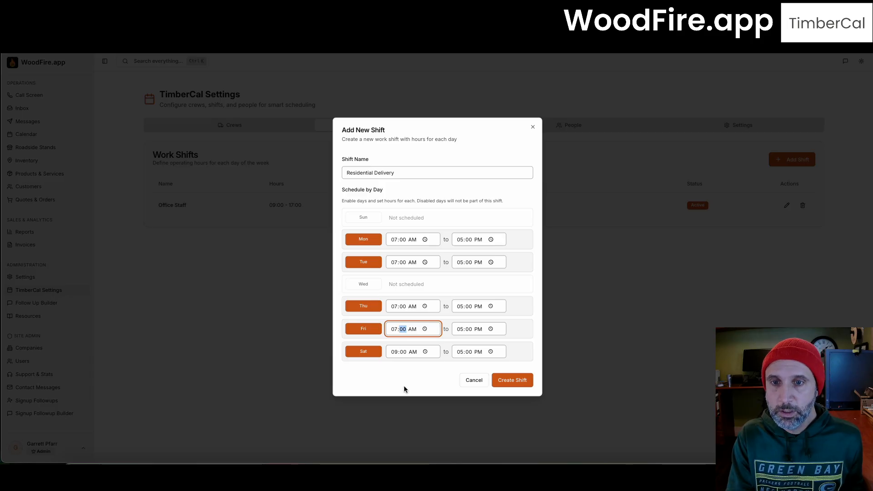
click(395, 350)
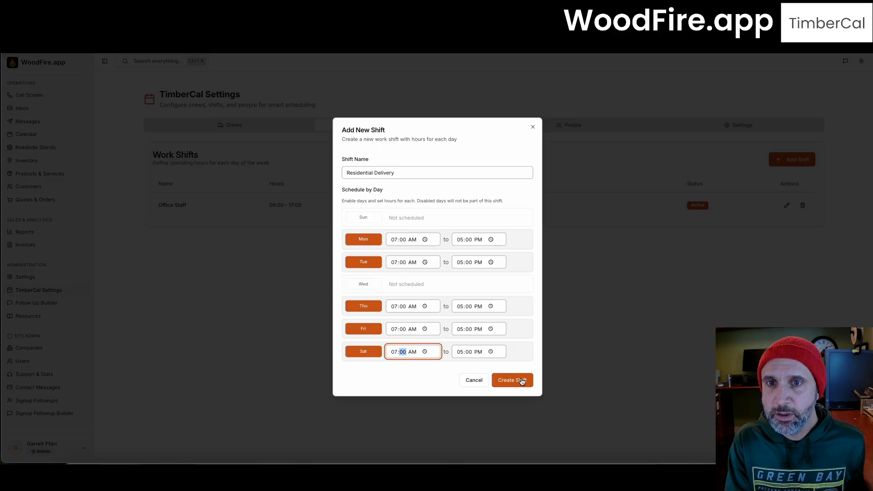
click(504, 381)
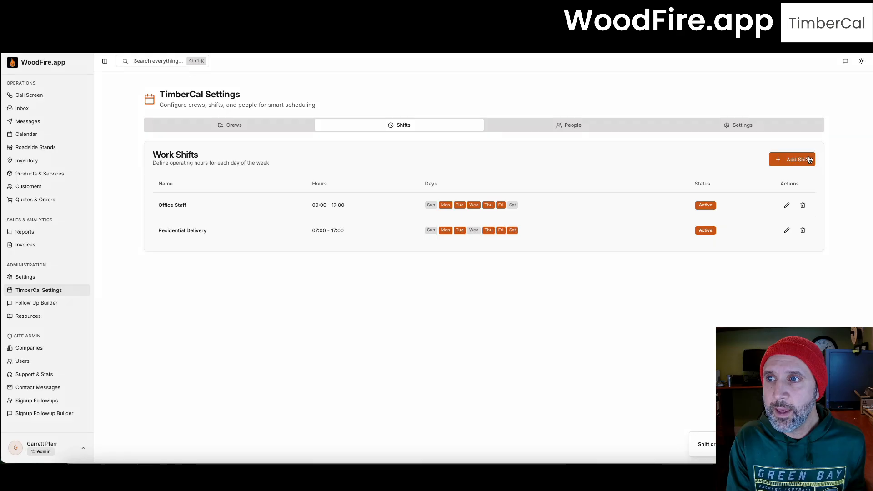
Step: Add a third shift named Pickup Shift, scheduled Monday through Friday
click(810, 159)
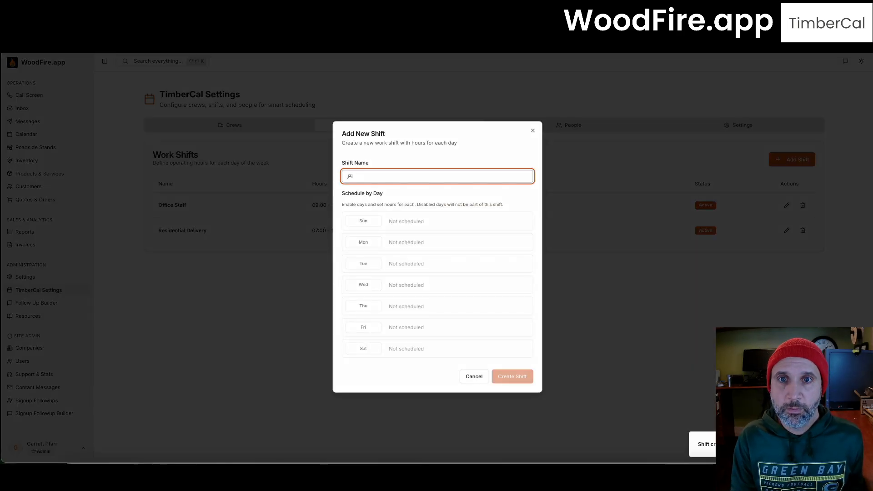
key(BackSpace)
key(BackSpace)
key(BackSpace)
text(P)
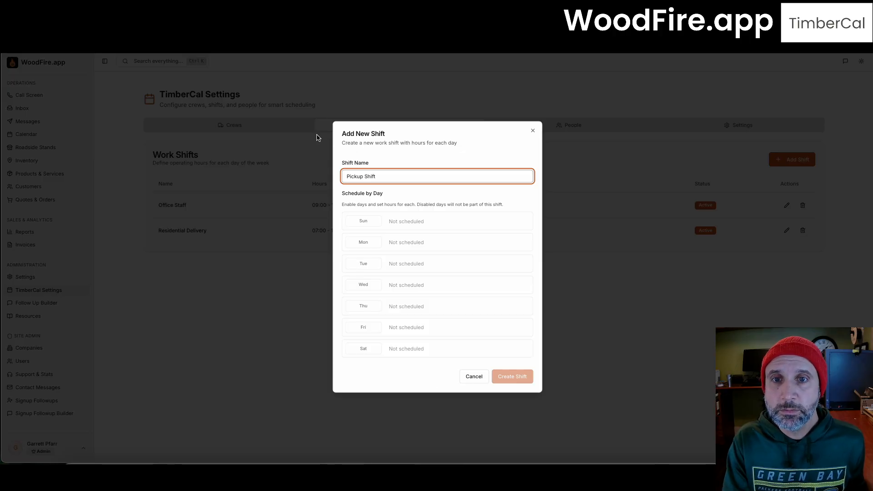
click(358, 245)
click(363, 264)
click(362, 285)
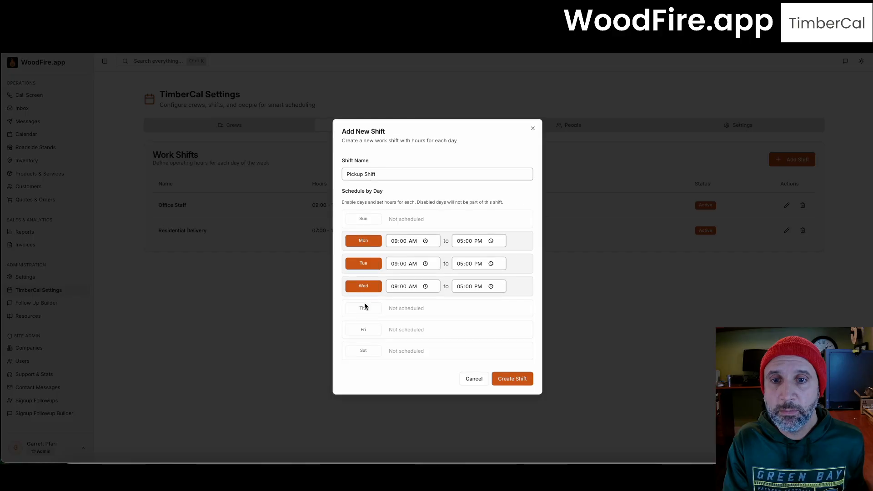
click(362, 306)
click(363, 328)
Step: Set the end time to 01:00 PM for each weekday, Monday through Friday
click(458, 240)
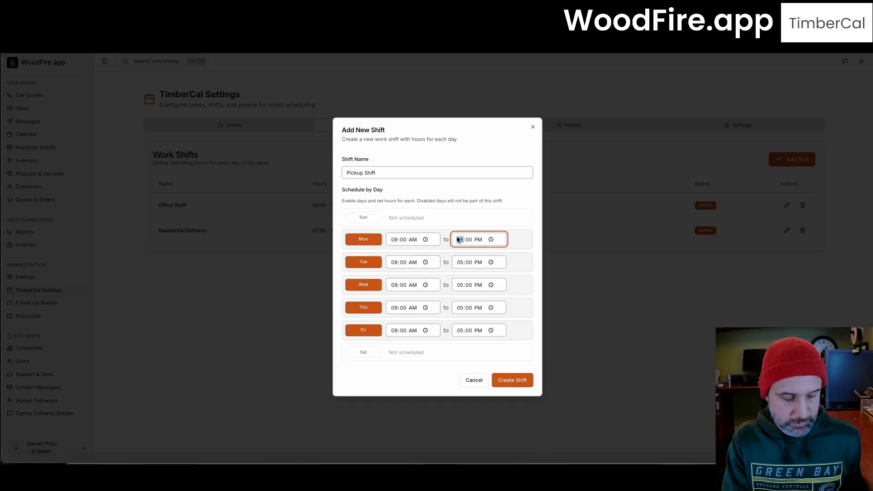
text(1)
click(460, 261)
text(1)
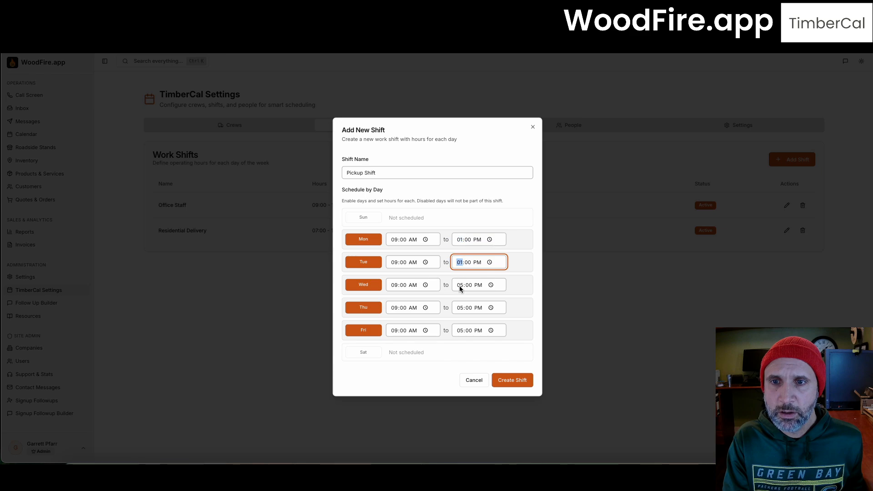
click(460, 286)
text(1)
click(456, 308)
text(1)
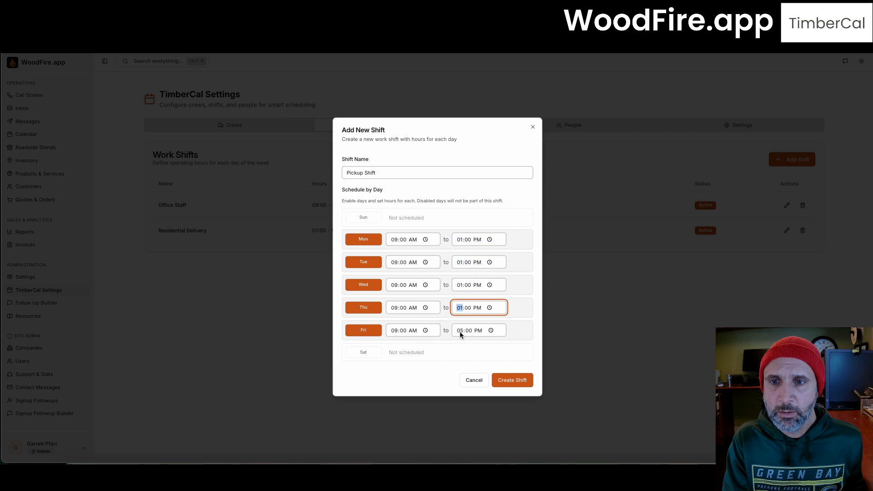
click(460, 331)
text(1)
Step: Set the start time to 10:00 AM for Monday through Friday and create the Pickup Shift
click(395, 241)
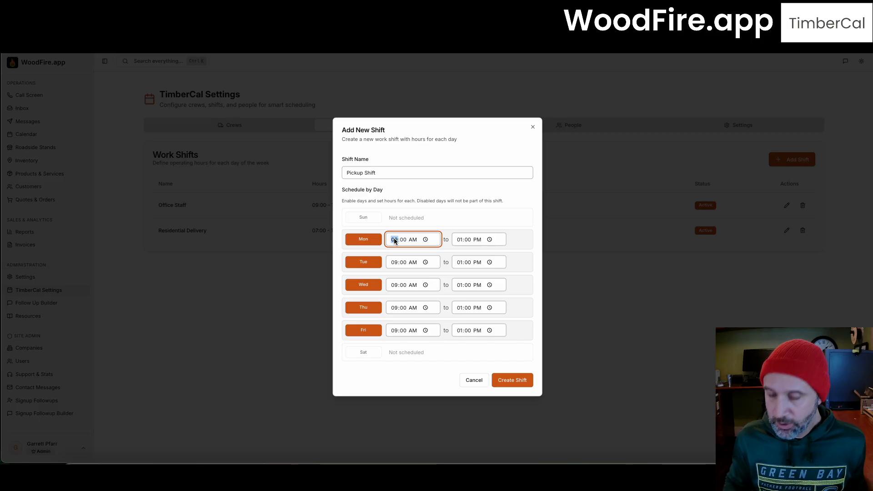
text(10)
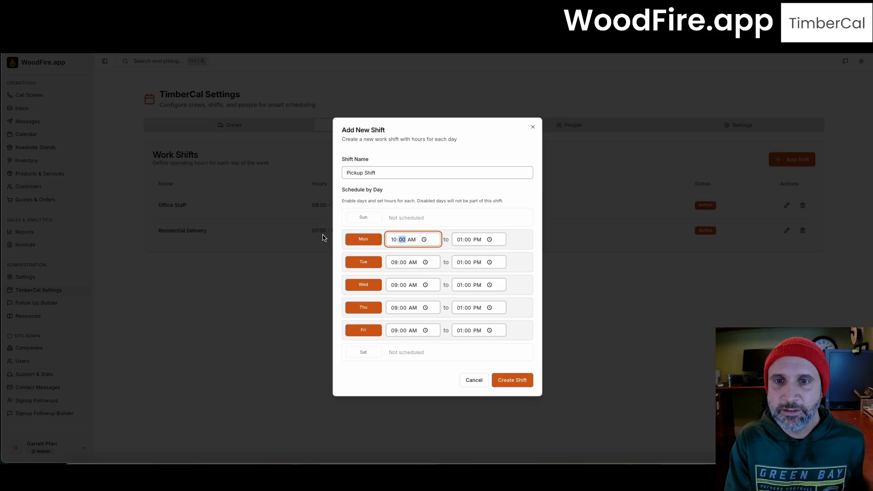
click(389, 261)
text(10)
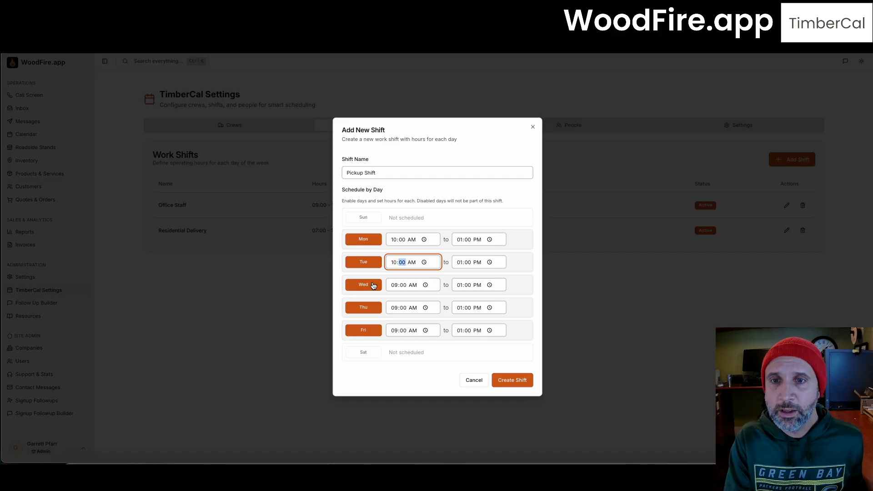
click(394, 285)
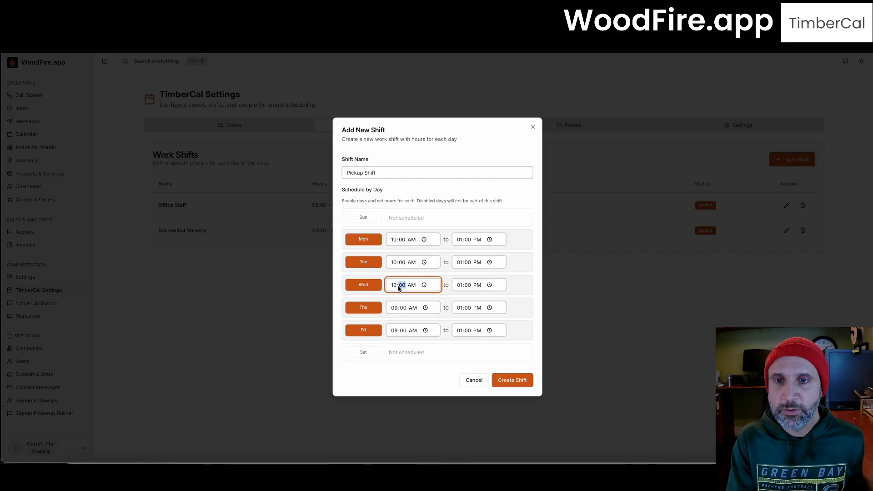
text(10)
click(394, 308)
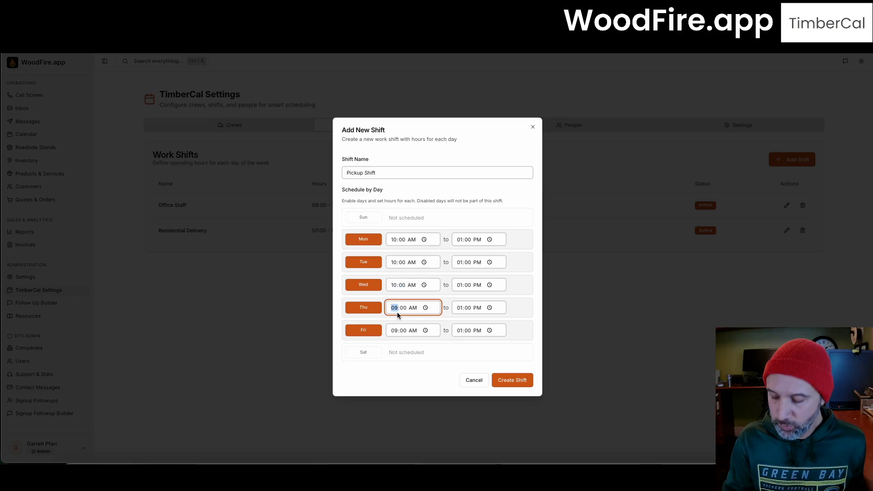
text(10)
click(394, 332)
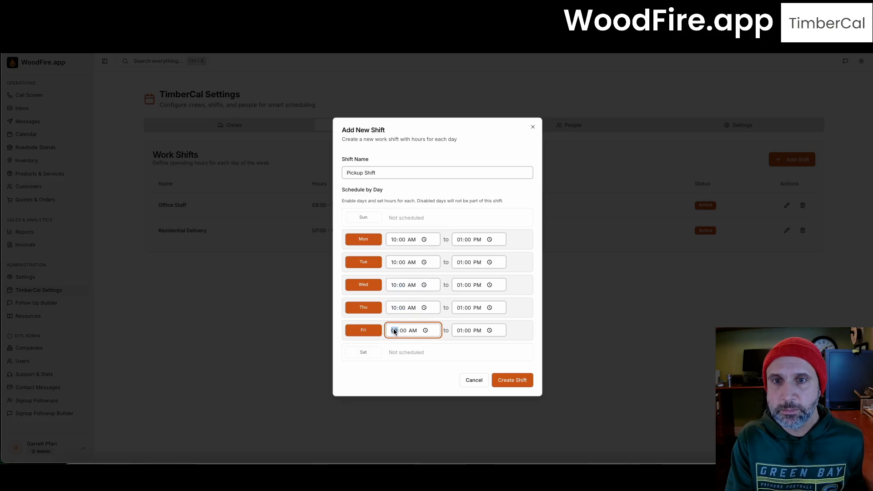
text(10)
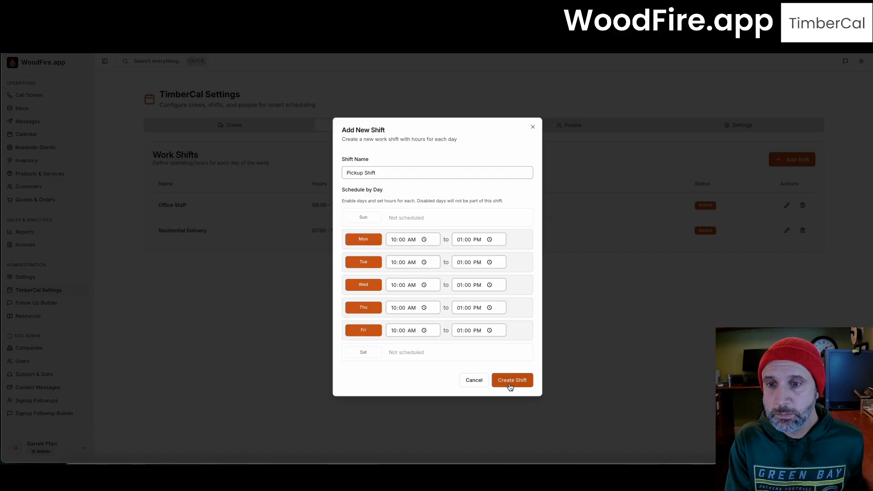
click(509, 381)
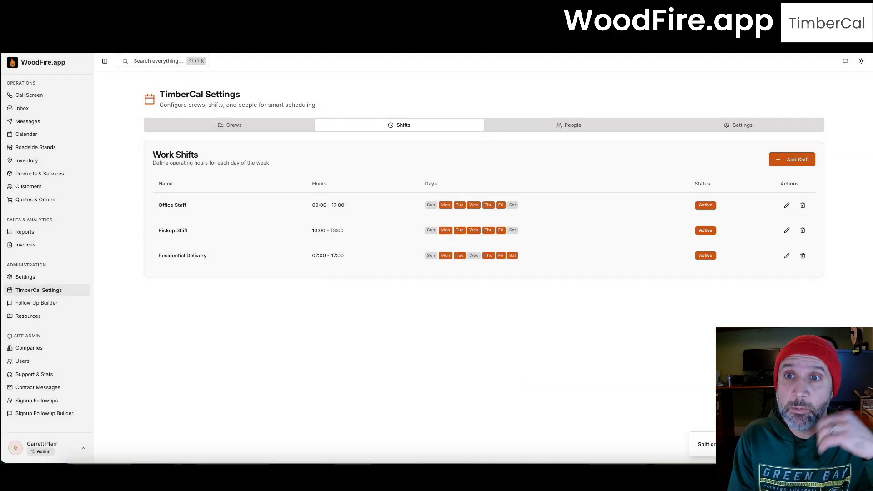
Step: In the team pay settings, edit the owner's pay and leave Sunday with no crew
click(566, 129)
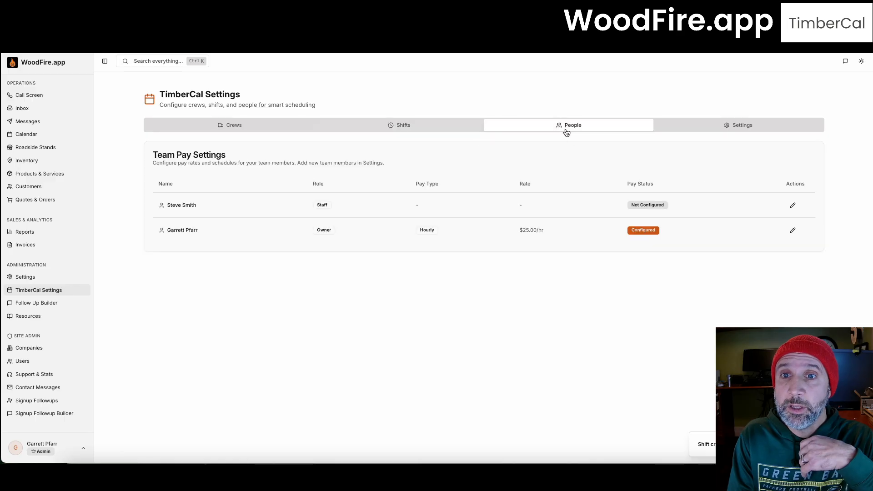
click(792, 230)
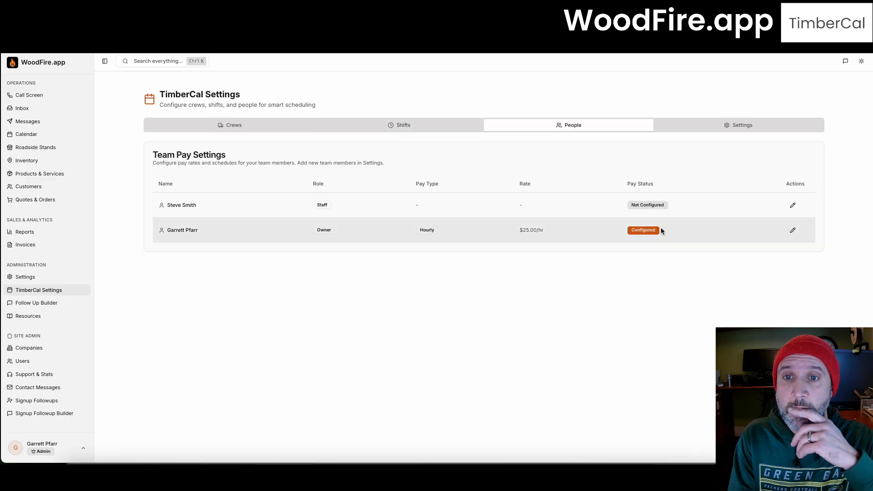
click(391, 267)
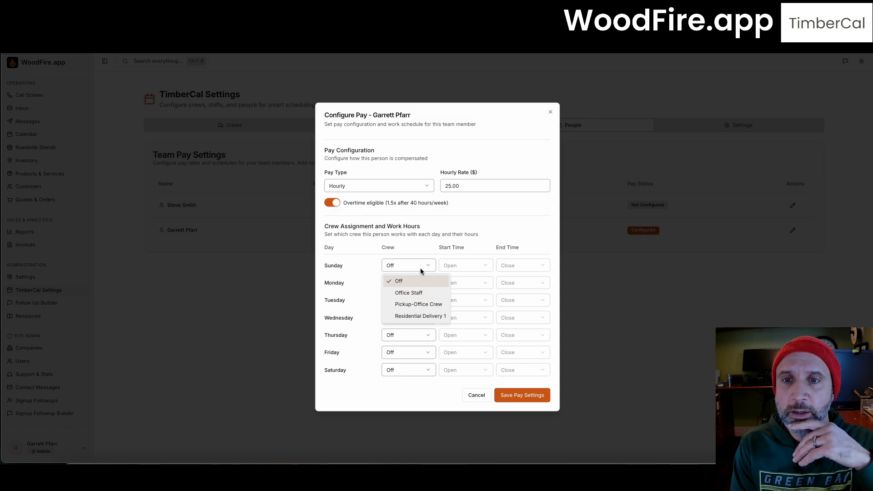
click(423, 243)
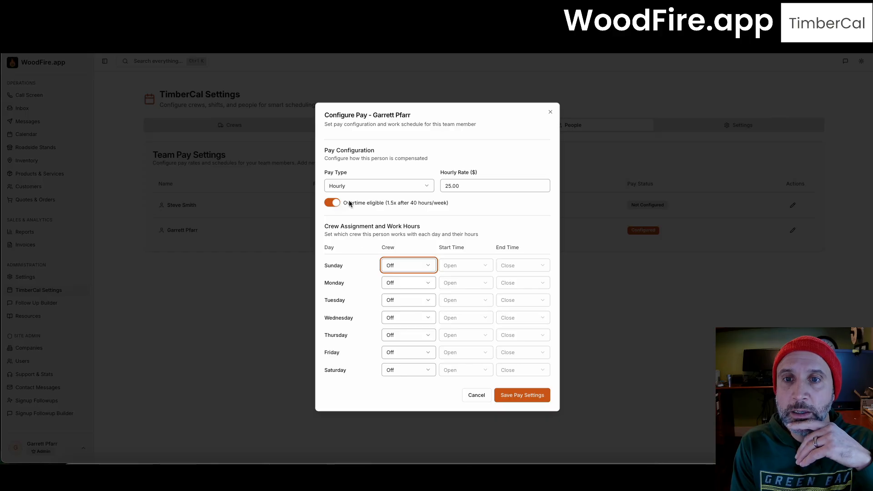
Step: Assign the owner to Residential Delivery 1 Monday through Friday and save the pay settings
click(394, 282)
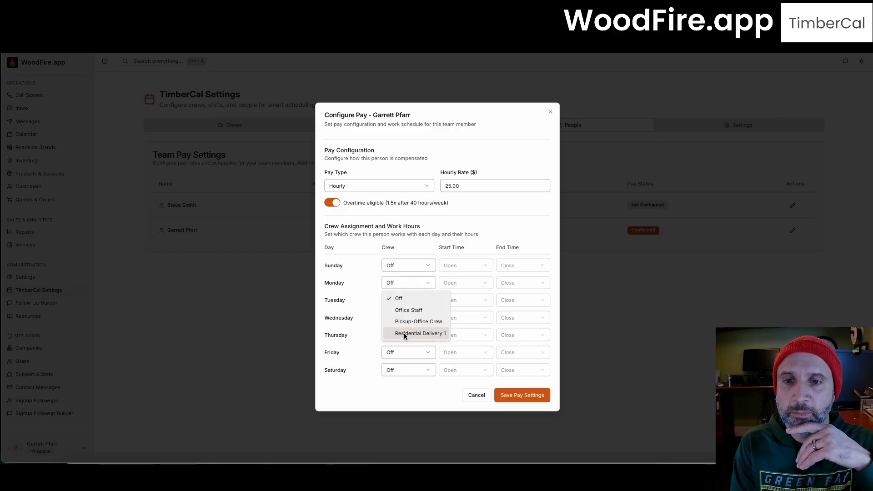
click(406, 333)
click(403, 300)
click(404, 349)
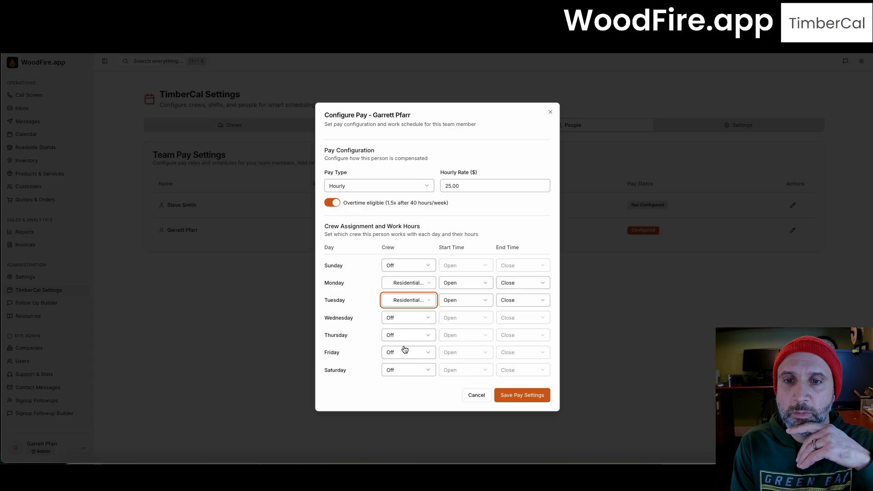
click(404, 317)
click(404, 368)
click(400, 338)
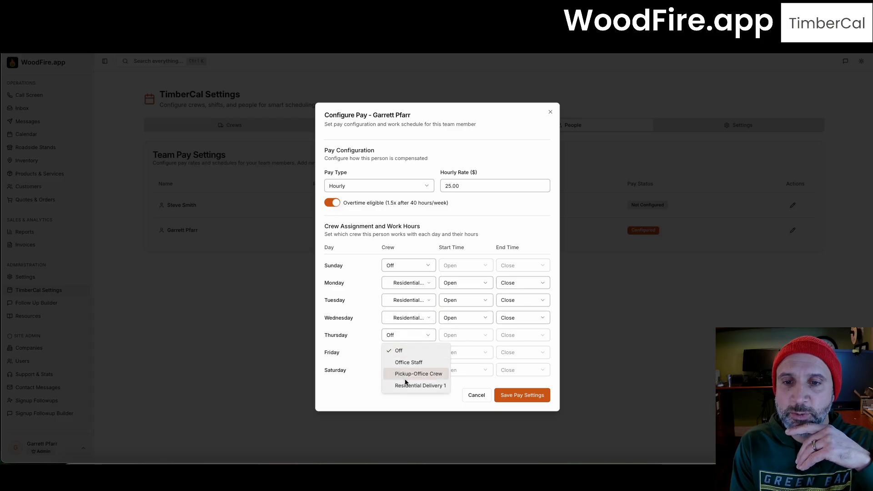
click(404, 385)
click(400, 353)
click(400, 403)
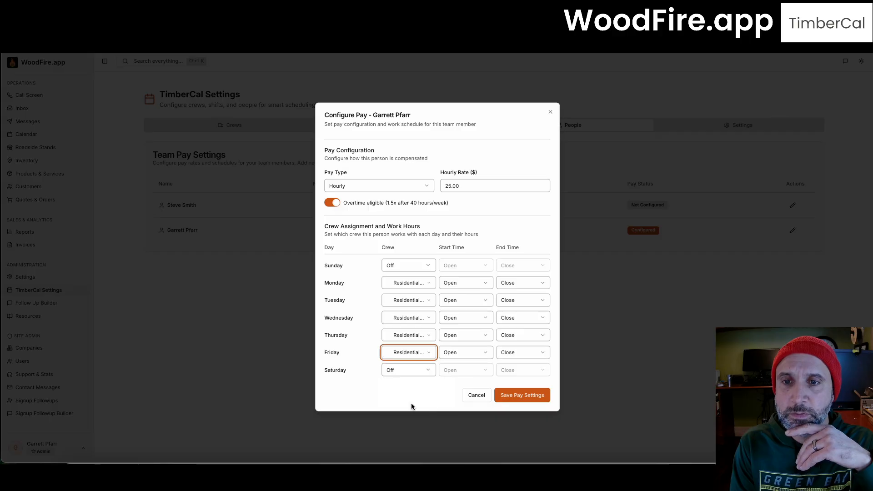
click(519, 404)
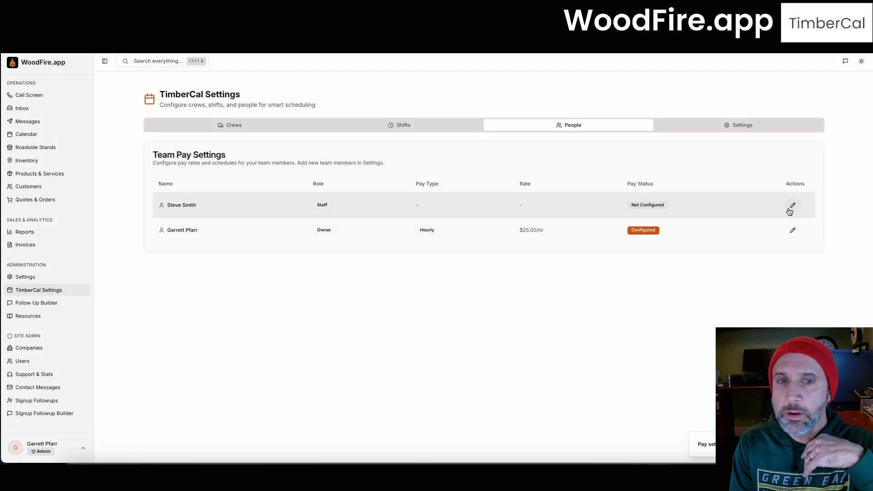
Step: Set the staff member's hourly rate to $15.00
click(793, 206)
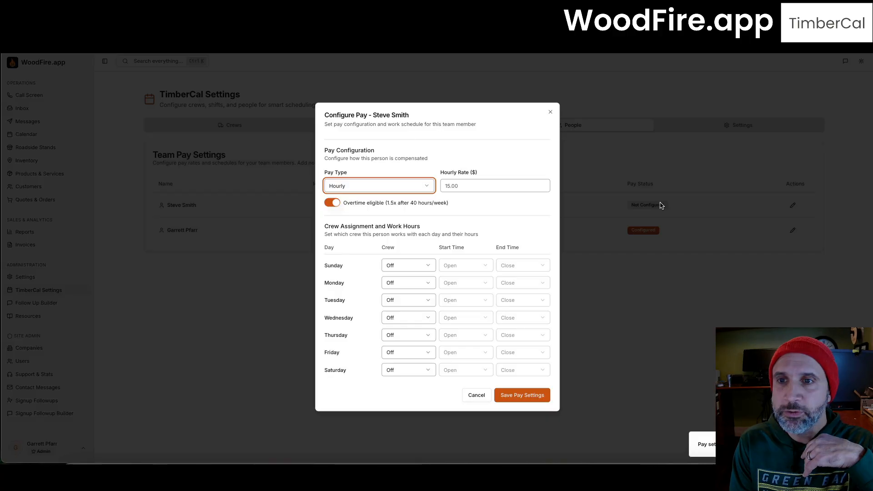
click(464, 186)
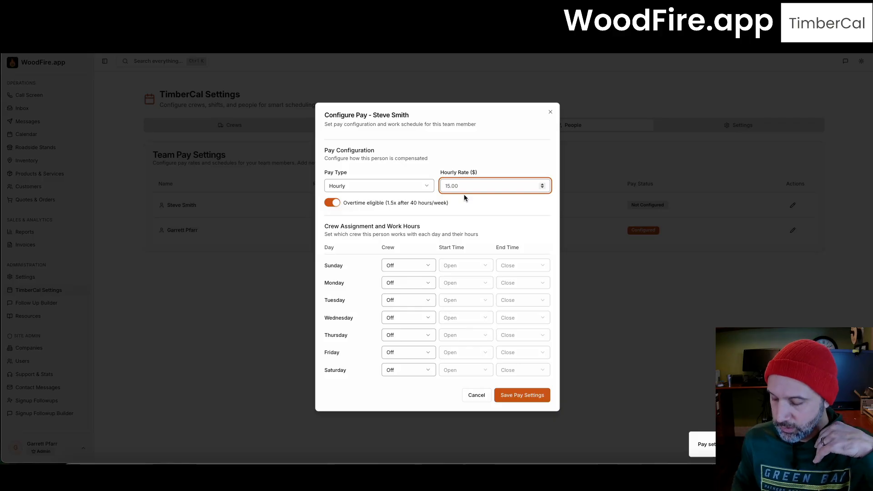
key(BackSpace)
key(BackSpace)
key(BackSpace)
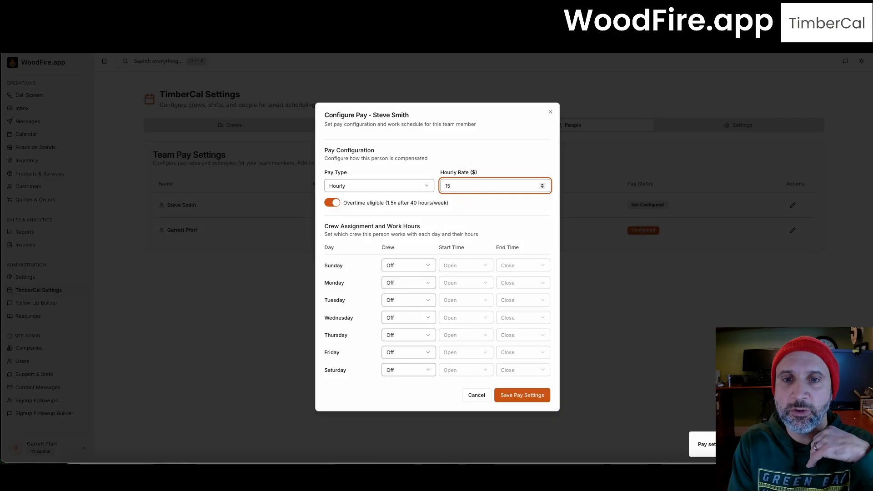
Step: Put the staff member on Pickup-Office Crew Monday through Friday and save the pay settings
click(389, 286)
click(405, 321)
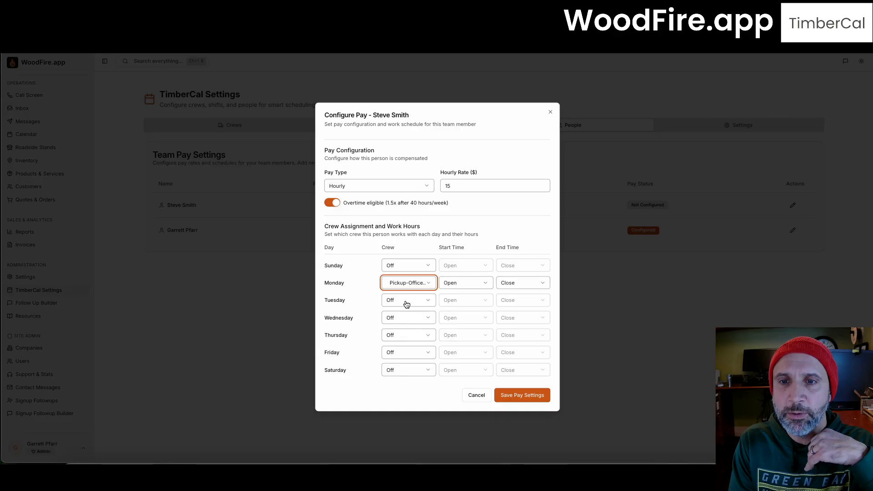
click(406, 301)
click(400, 337)
click(400, 320)
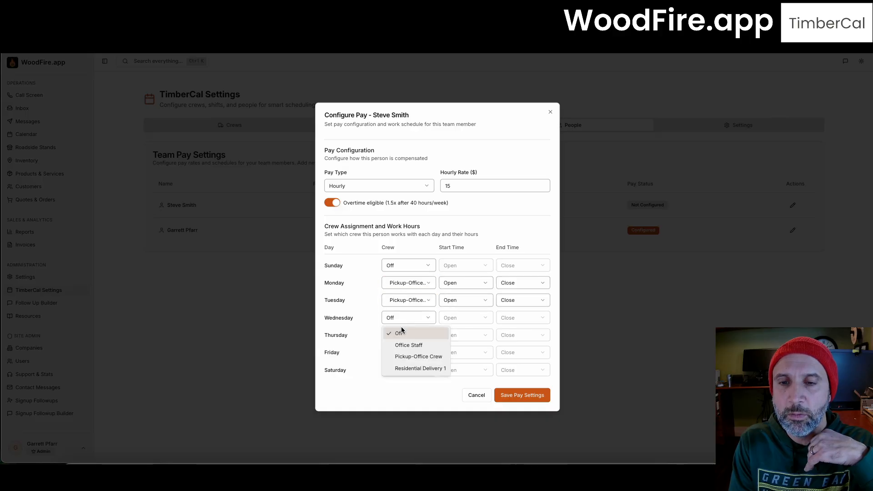
click(403, 356)
click(401, 339)
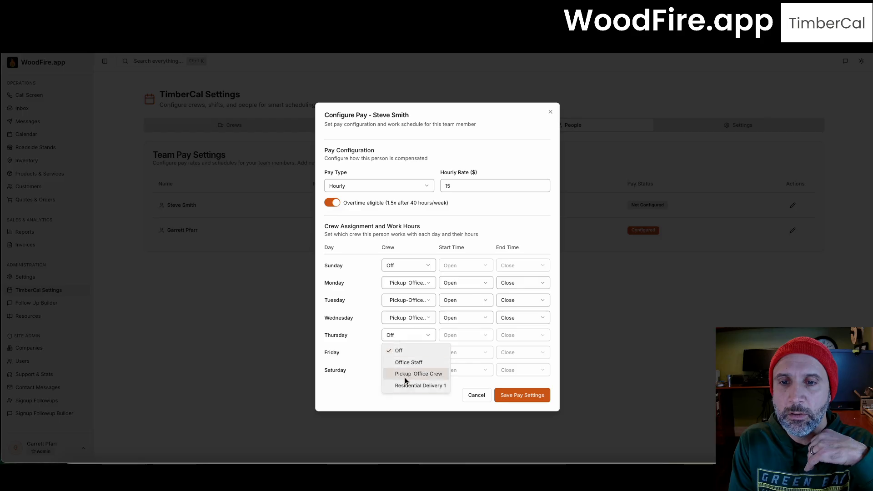
click(406, 373)
click(403, 351)
click(405, 390)
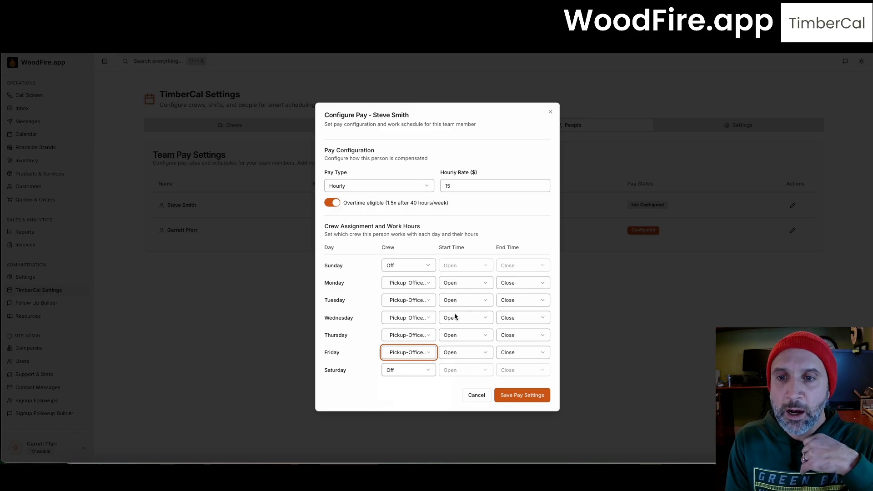
click(517, 397)
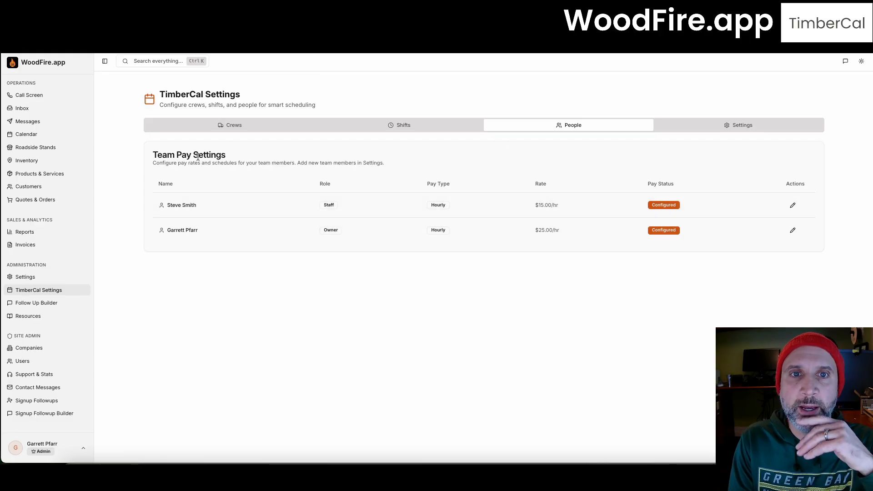
Step: Switch to the Crews list in TimberCal Settings
click(228, 127)
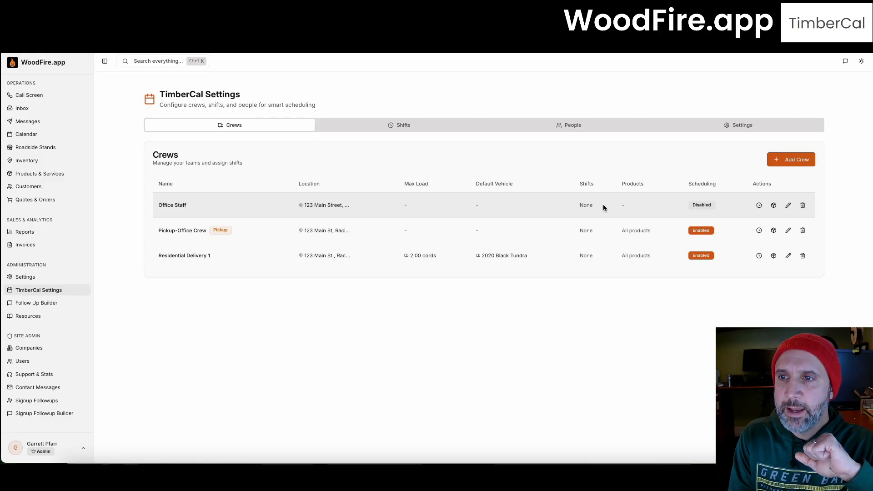
Step: Tick Pickup Shift for Pickup-Office Crew, Office Staff for Office Staff, and Residential Delivery for Residential Delivery 1
click(758, 230)
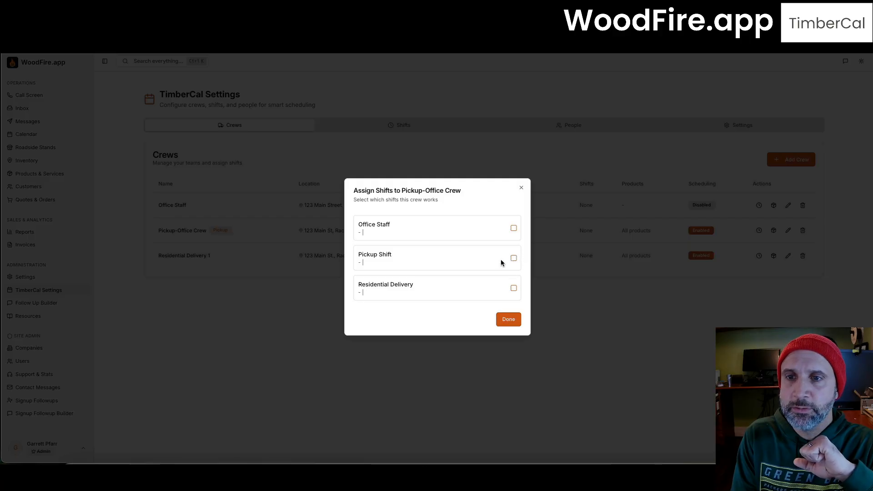
click(514, 258)
click(508, 319)
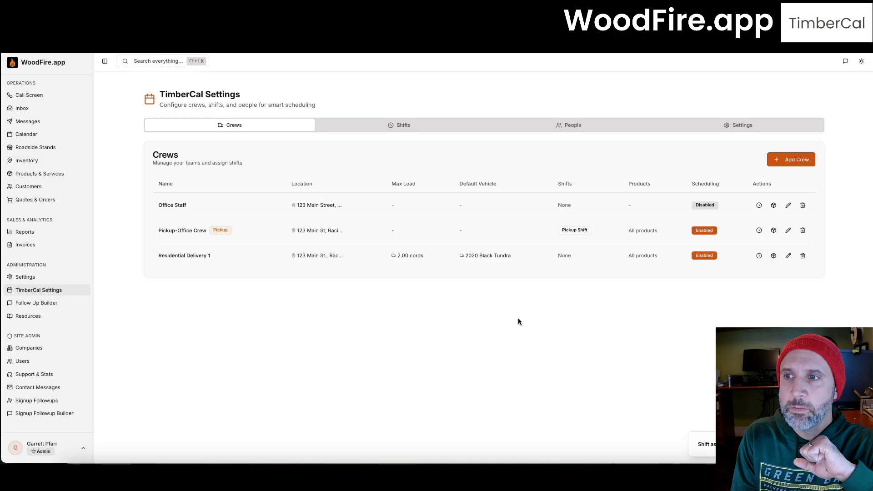
click(760, 206)
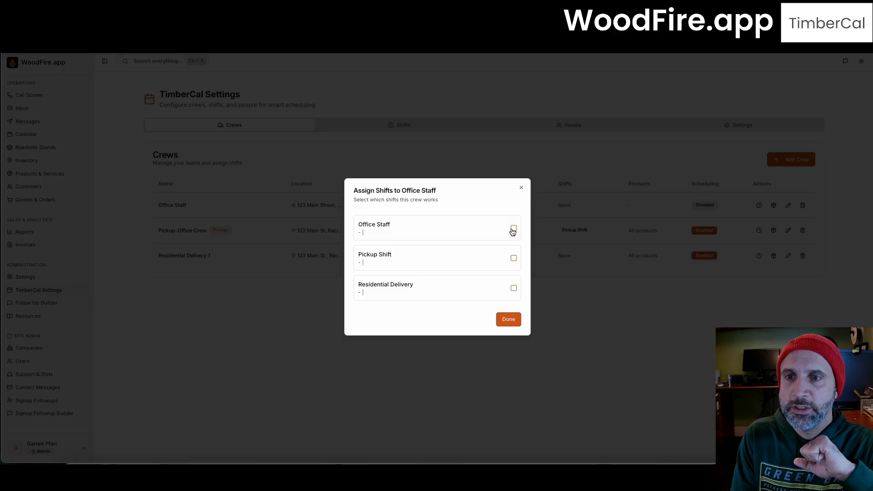
click(514, 228)
click(500, 318)
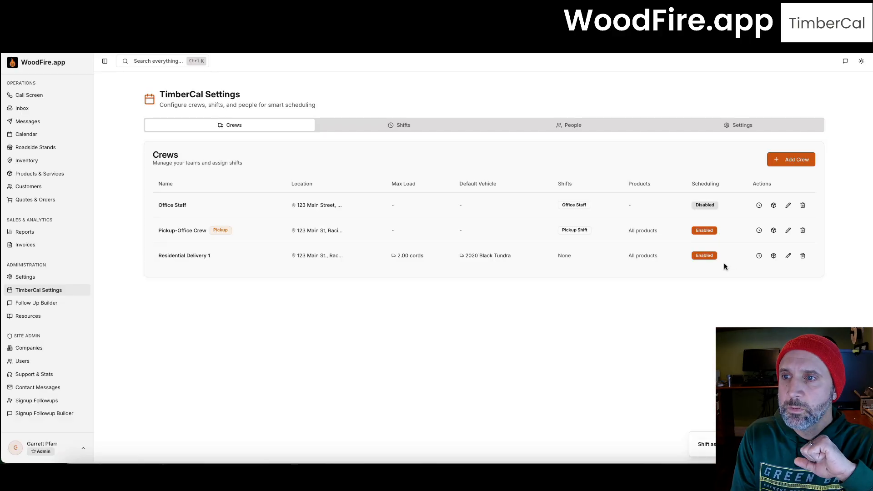
click(759, 255)
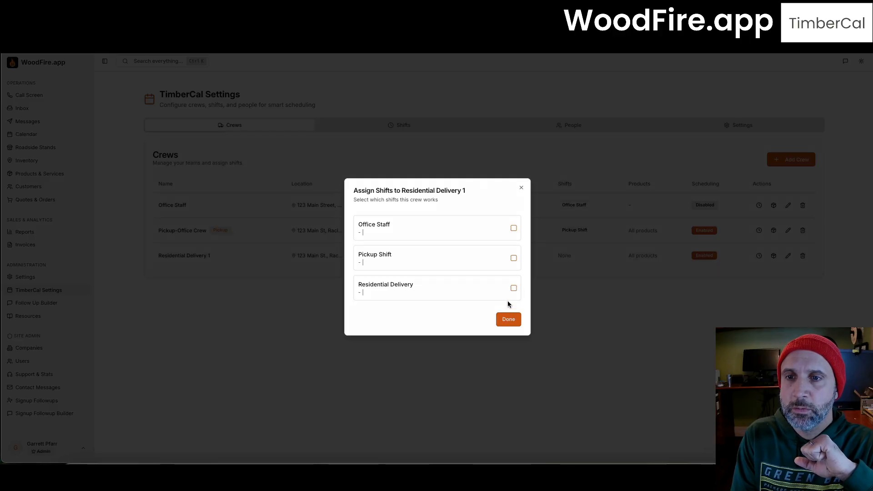
click(513, 287)
click(507, 319)
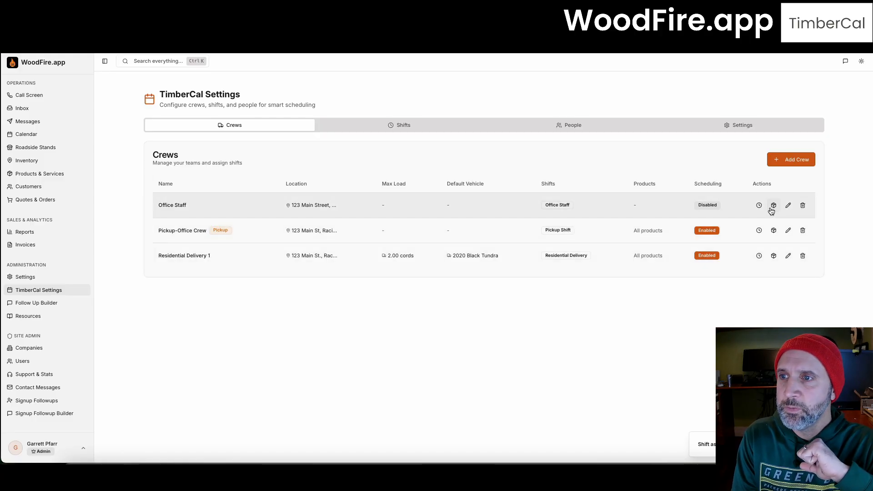
Step: Tick Cut, Split, Stack Customer Wood, Mixed Hardwood - Face Cord and Full Cord for Residential Delivery 1
click(774, 256)
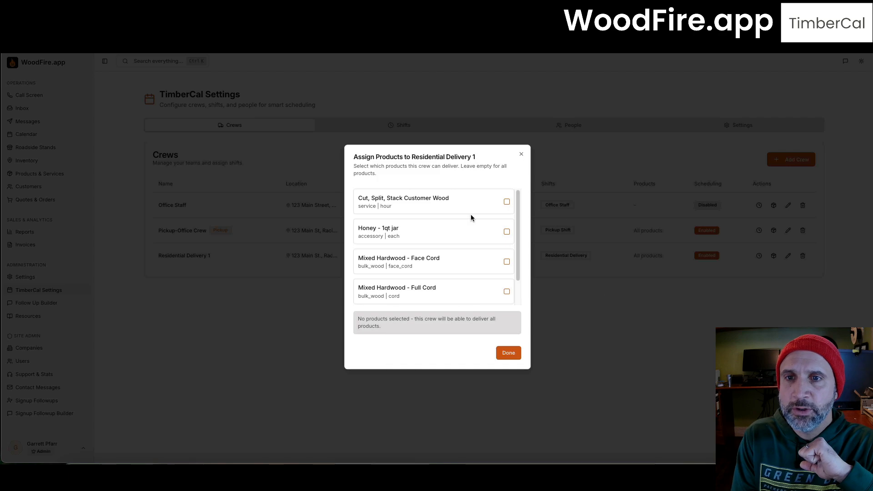
click(506, 203)
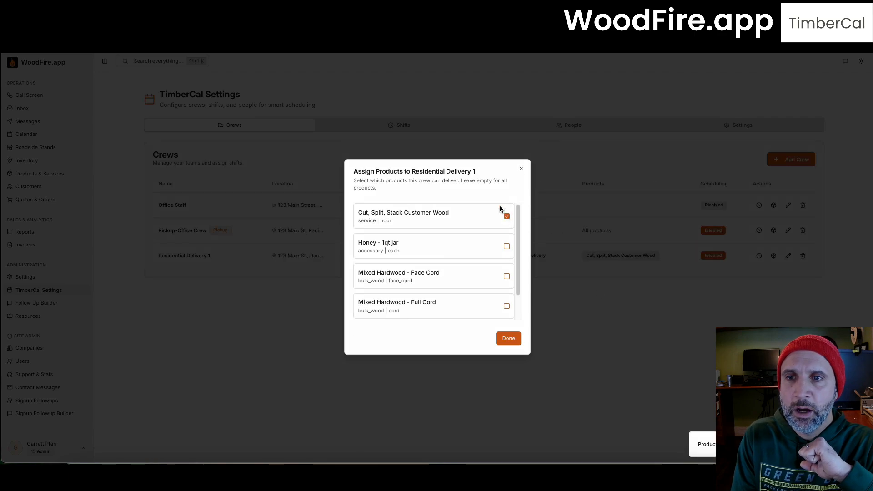
click(506, 276)
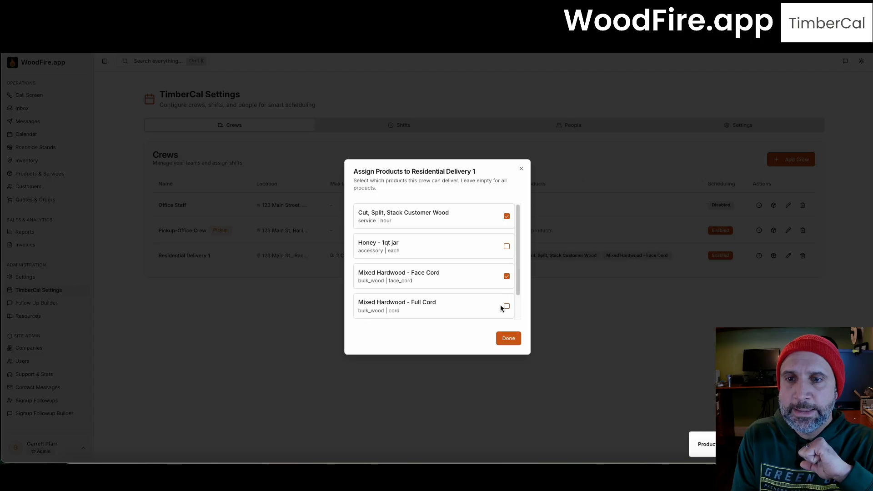
click(504, 307)
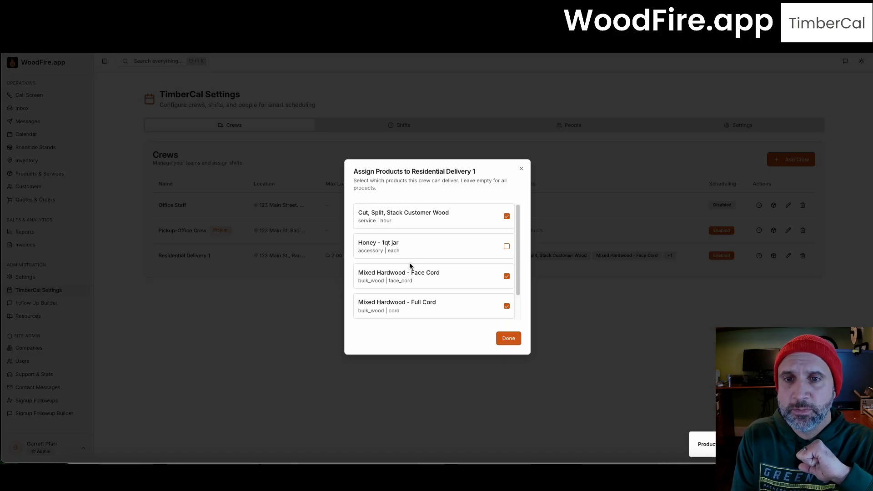
scroll(411, 268, down, 1)
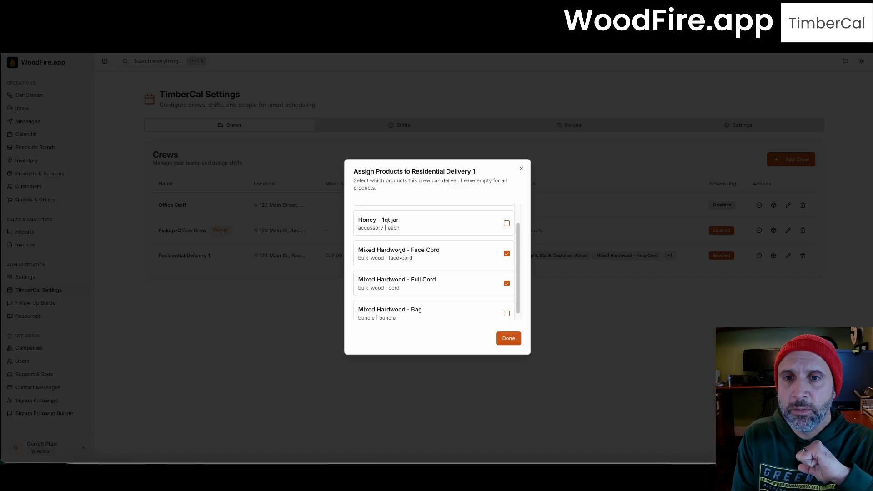
click(509, 338)
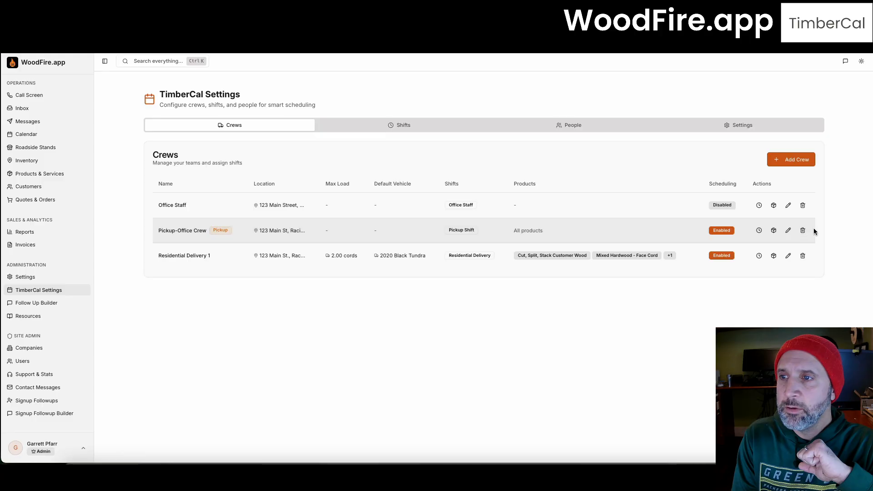
Step: Add Mixed Hardwood - Face Cord, Full Cord and Bag to Pickup-Office Crew's products
click(773, 230)
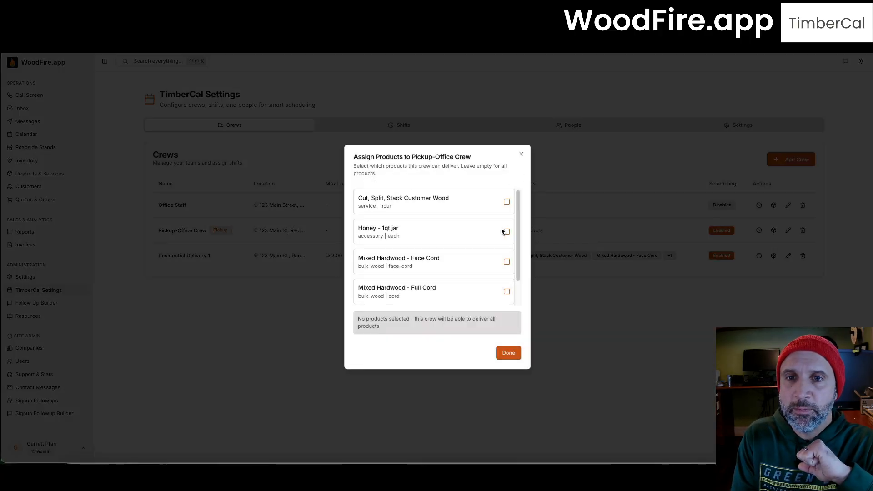
click(506, 261)
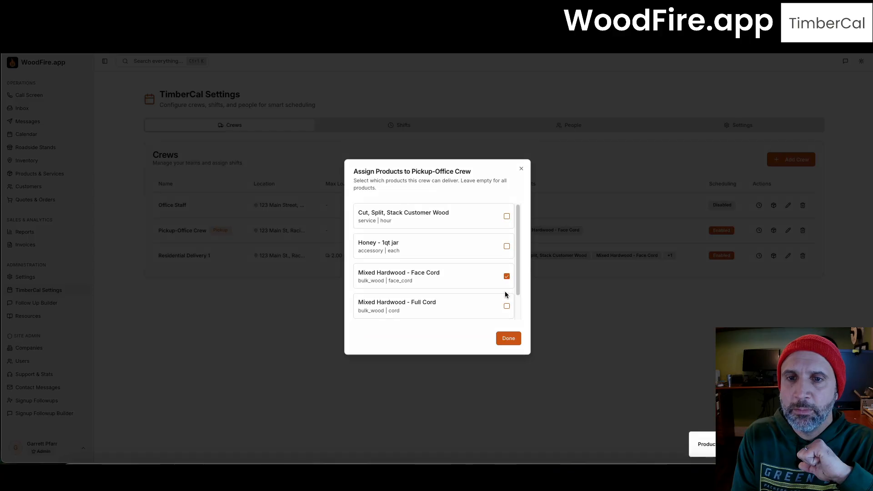
click(507, 307)
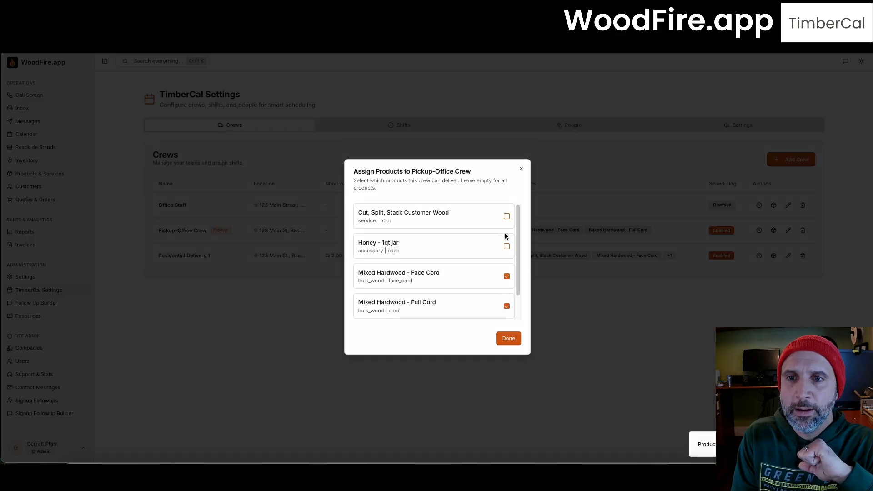
scroll(488, 282, down, 1)
scroll(506, 239, up, 1)
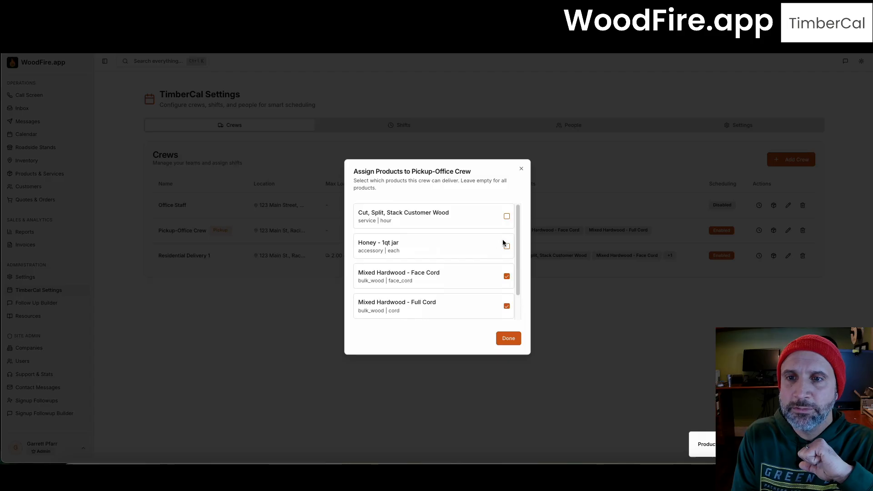
scroll(496, 270, down, 1)
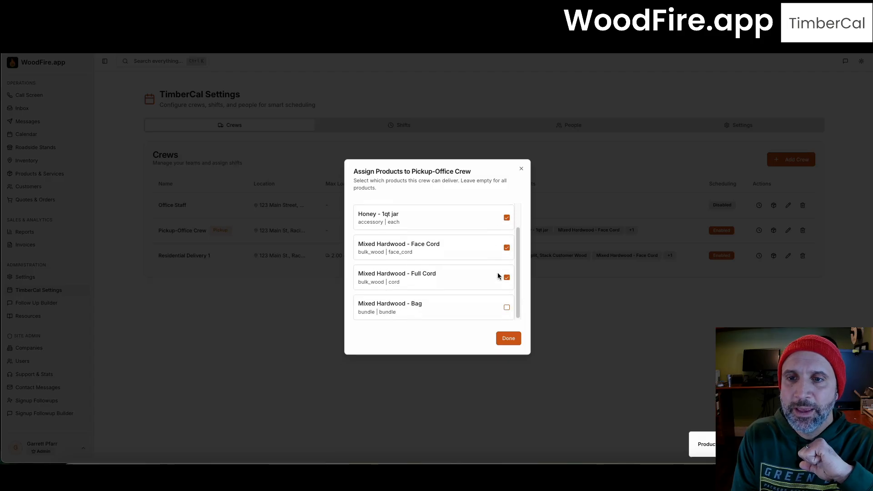
click(506, 307)
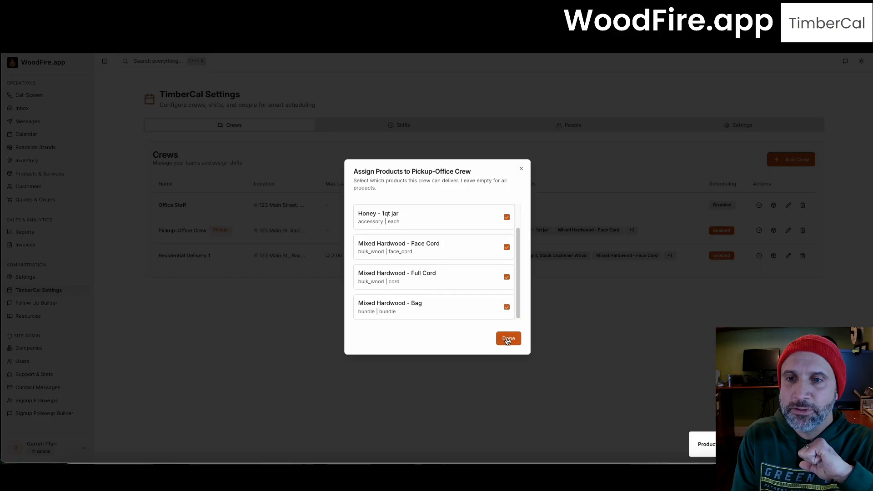
click(503, 338)
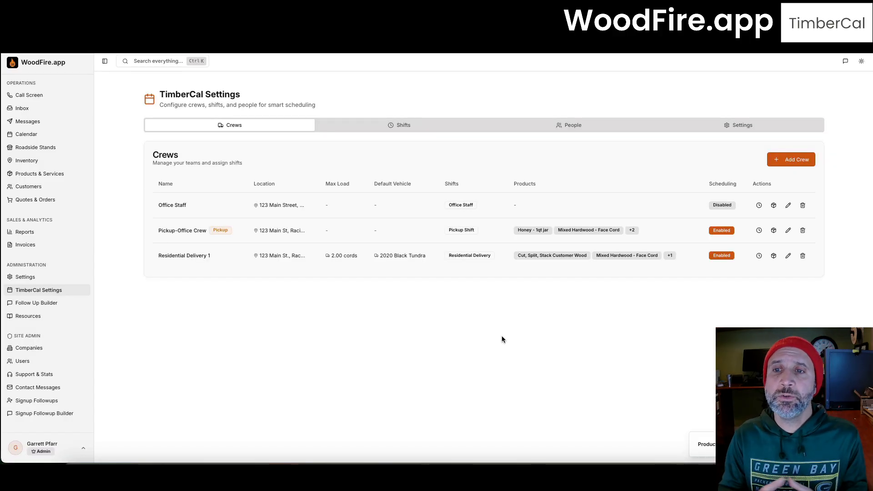